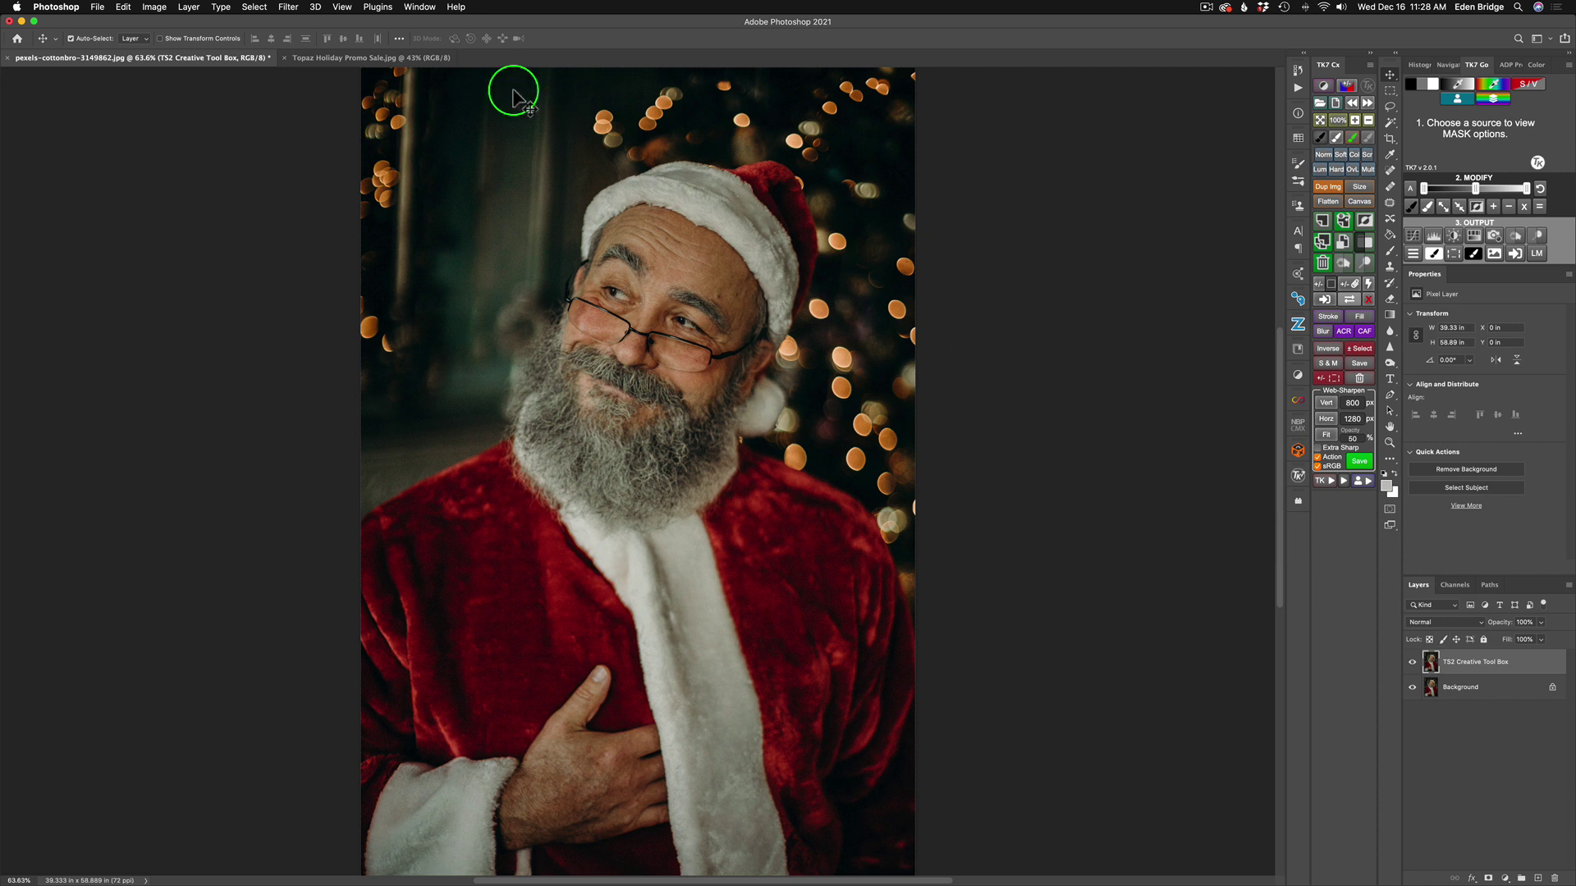
# Step: Open the TS2 Creative Tool Box layer in the Topaz Studio 2 plugin
pyautogui.click(288, 7)
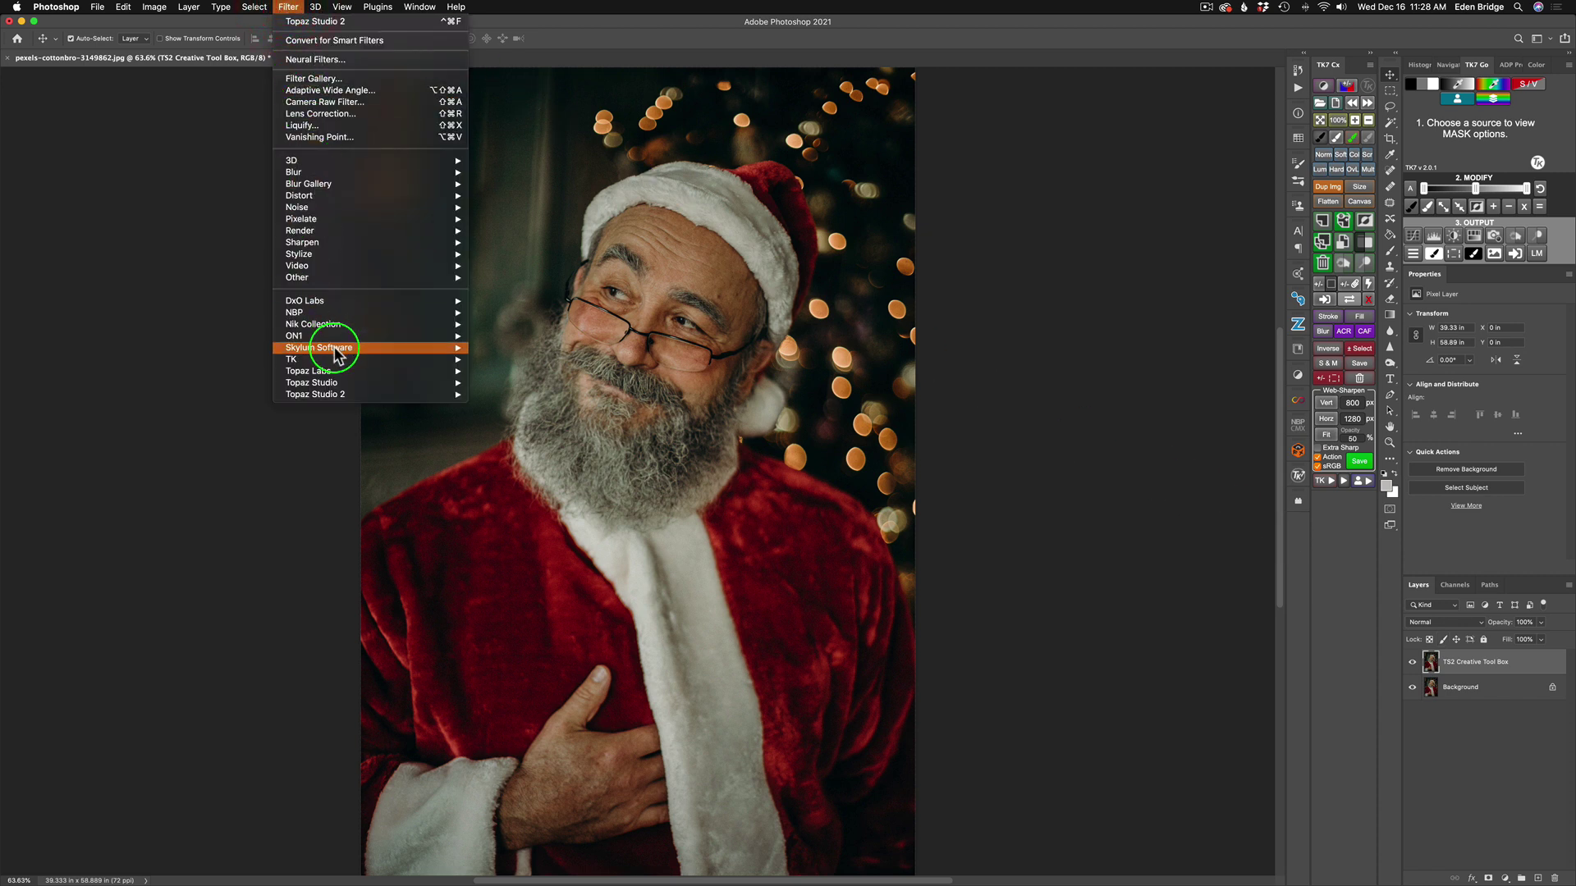
pyautogui.moveTo(341, 394)
pyautogui.click(530, 401)
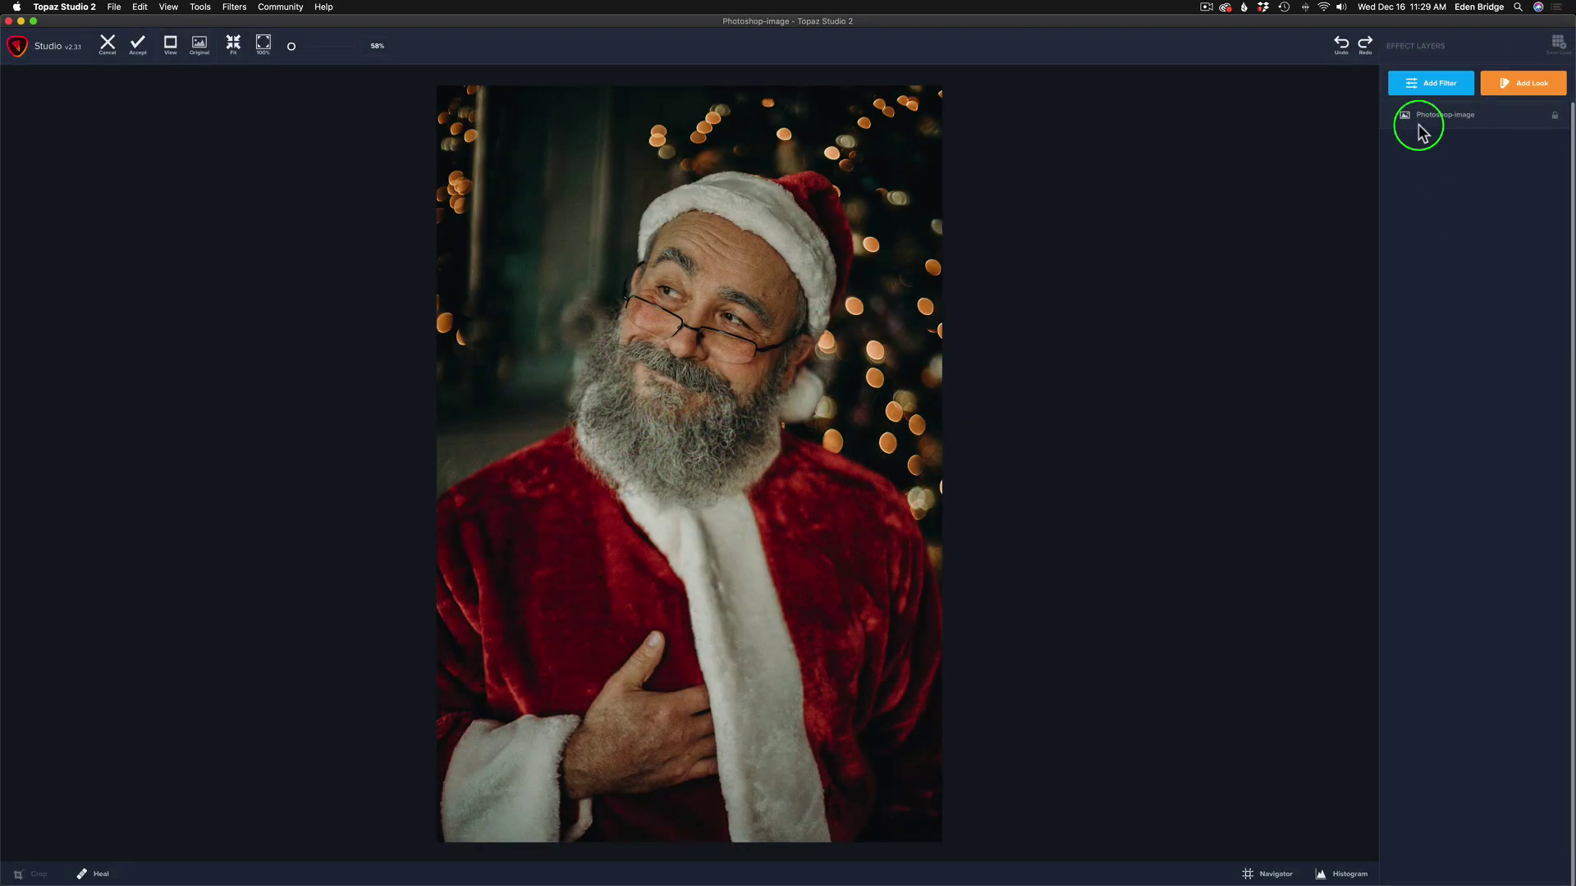
# Step: Add the stylistic Impression filter to the Santa photo
pyautogui.click(1433, 84)
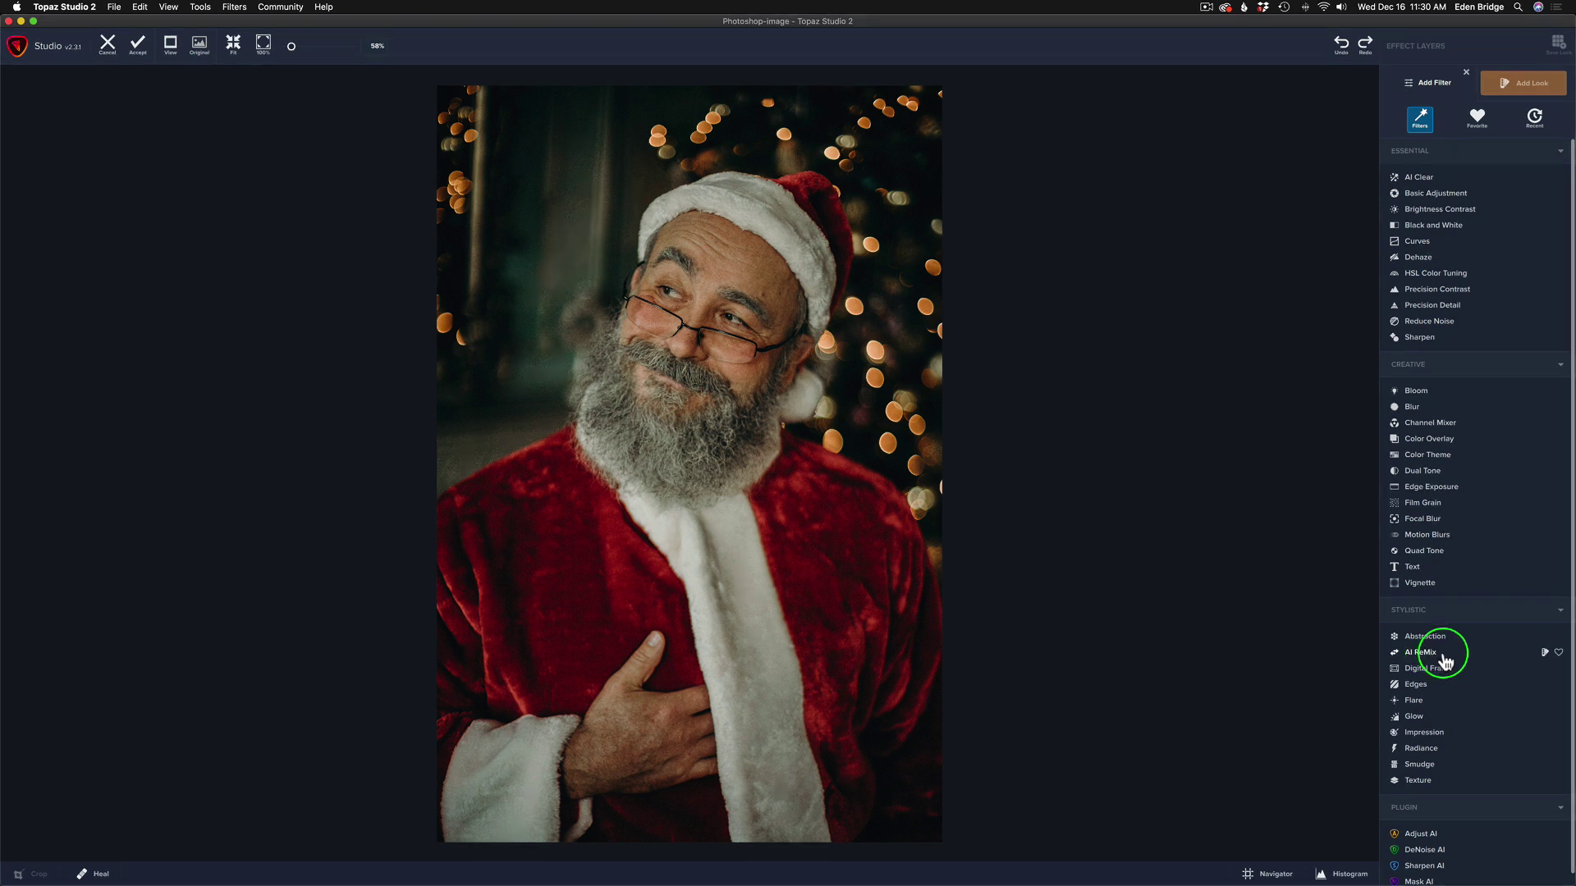
pyautogui.click(1419, 734)
pyautogui.scroll(-1, 1419, 737)
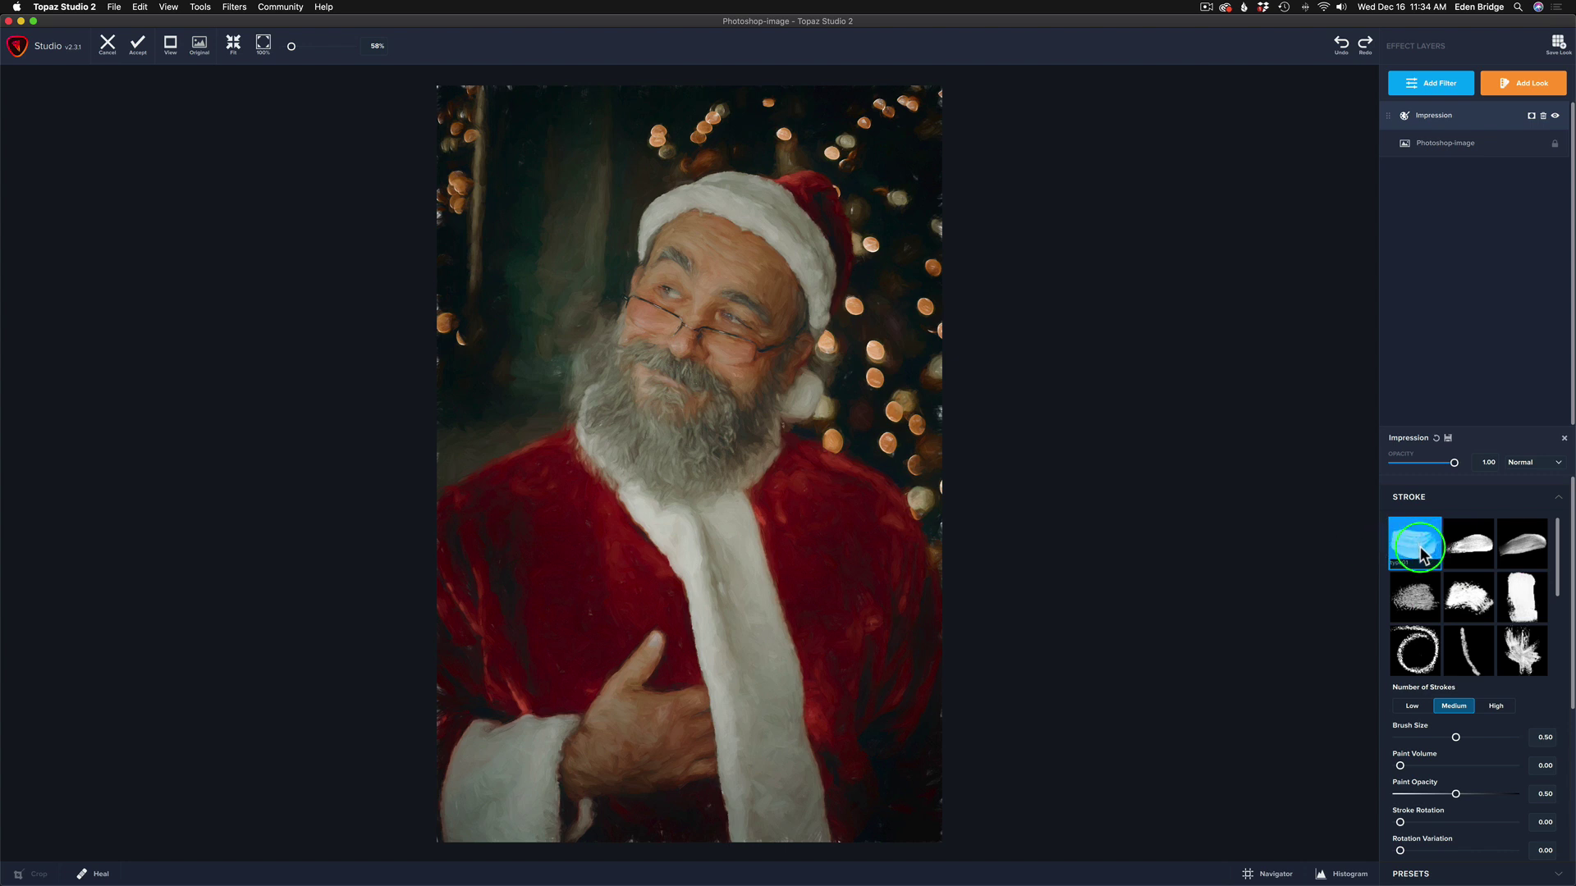
# Step: Try the second, third and sixth brush stroke shapes for the Impression filter and return to the first one
pyautogui.click(1469, 540)
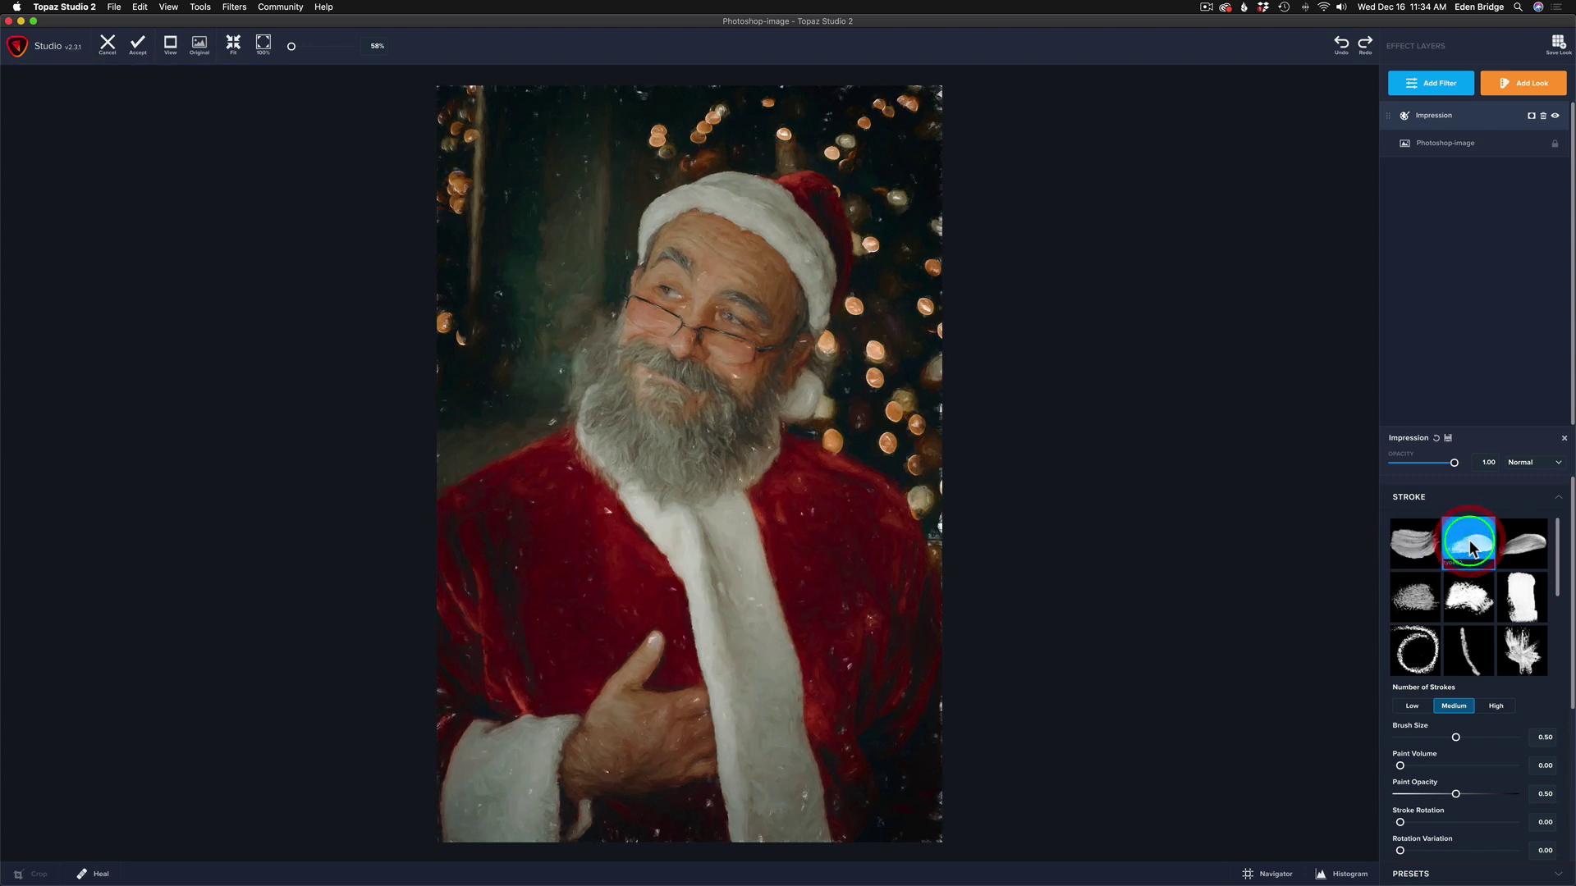
pyautogui.click(1527, 539)
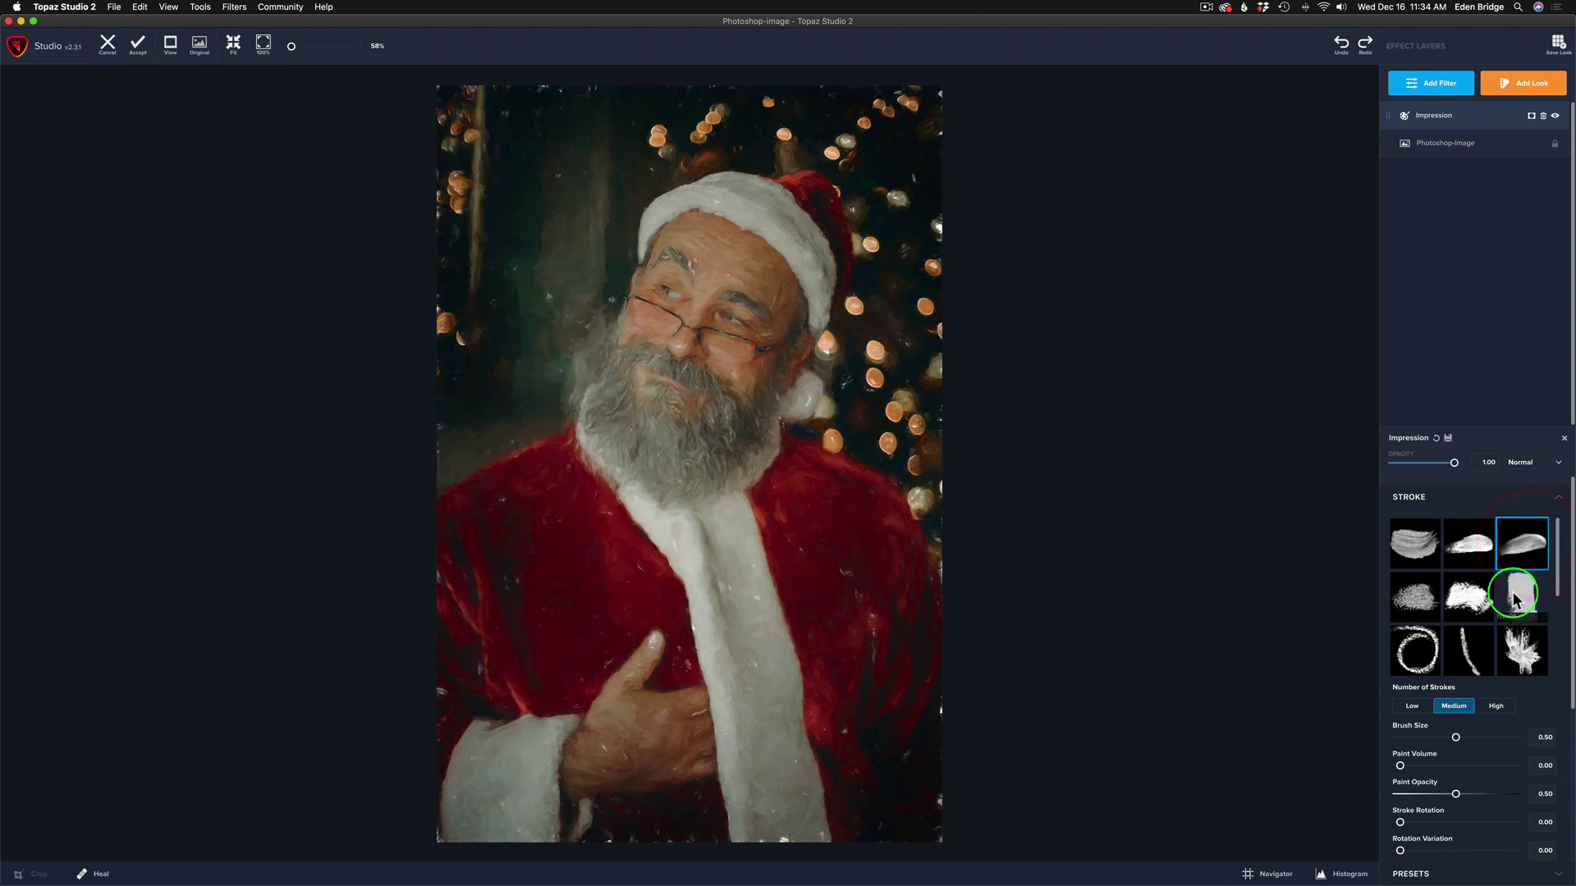
pyautogui.click(1514, 593)
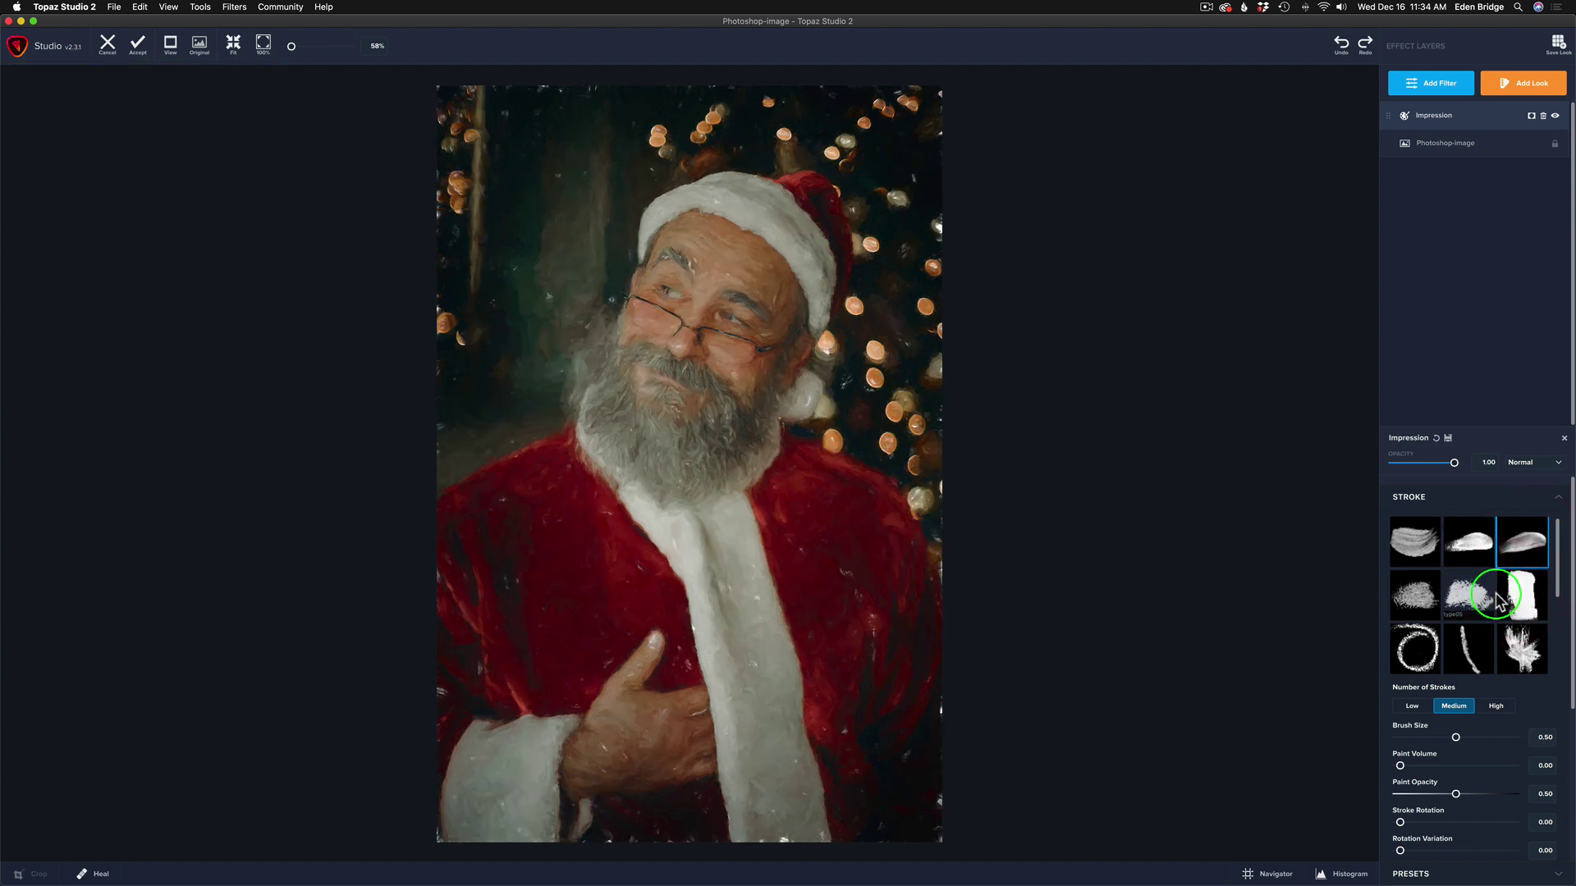
pyautogui.click(1517, 595)
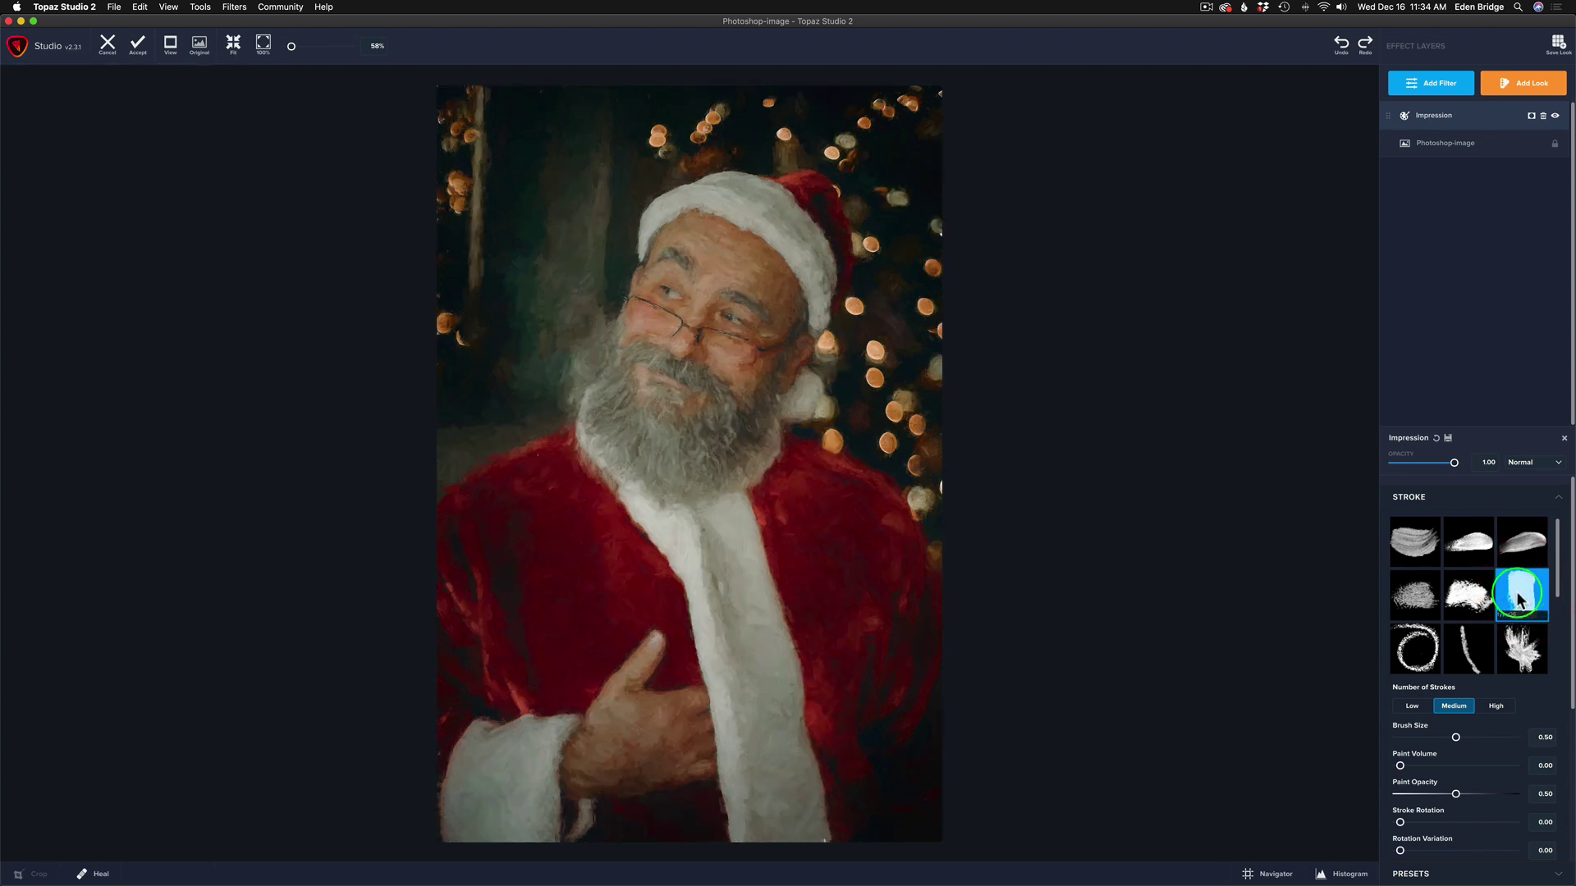
pyautogui.click(1414, 542)
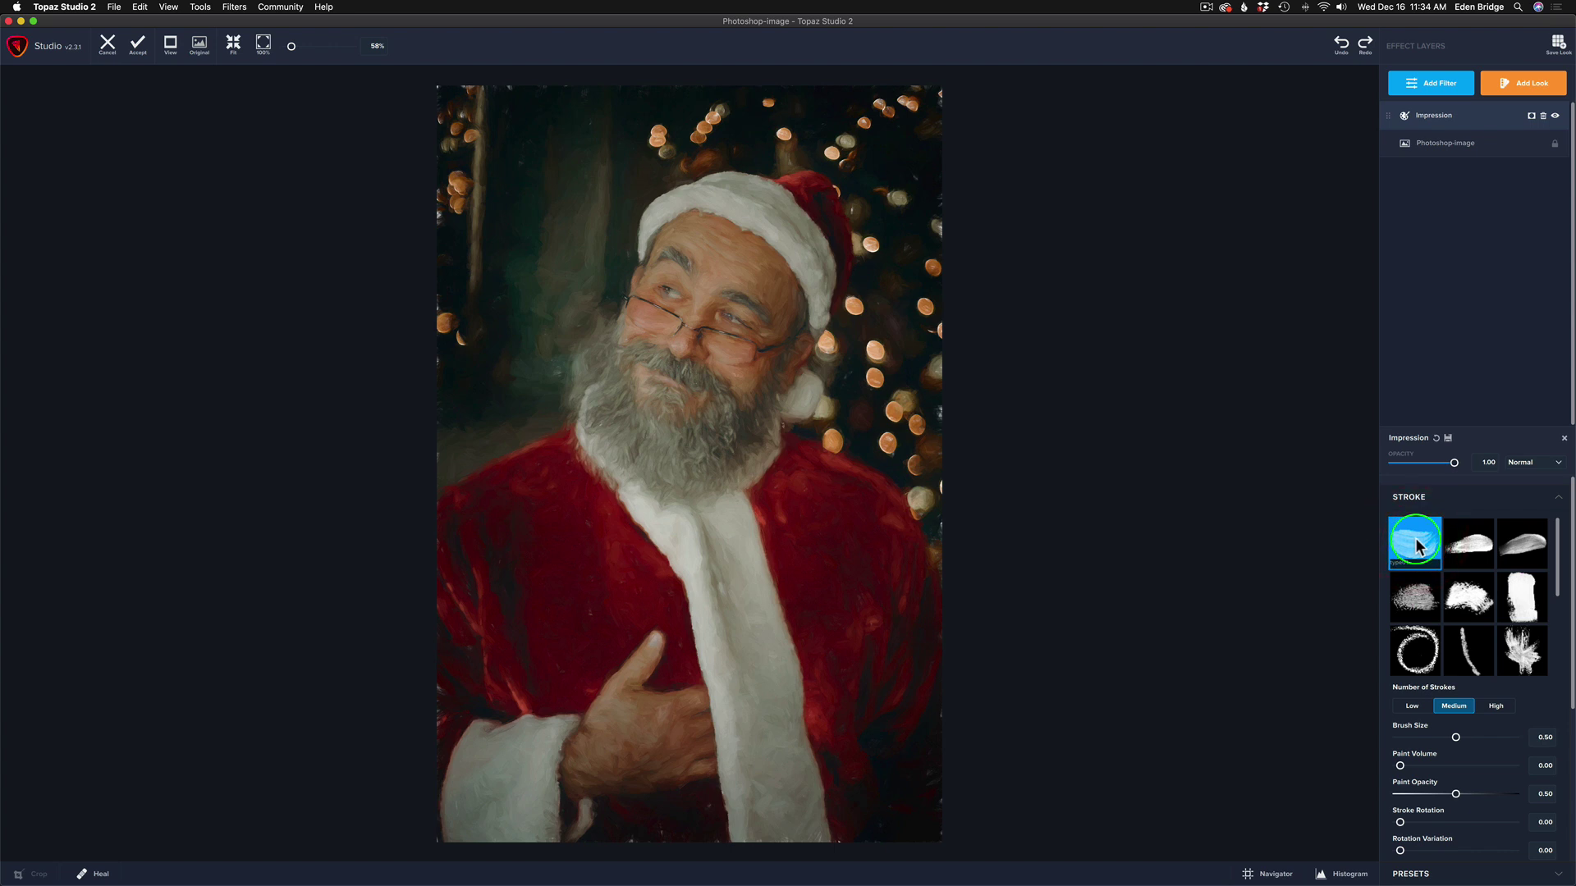
pyautogui.scroll(-2, 1465, 570)
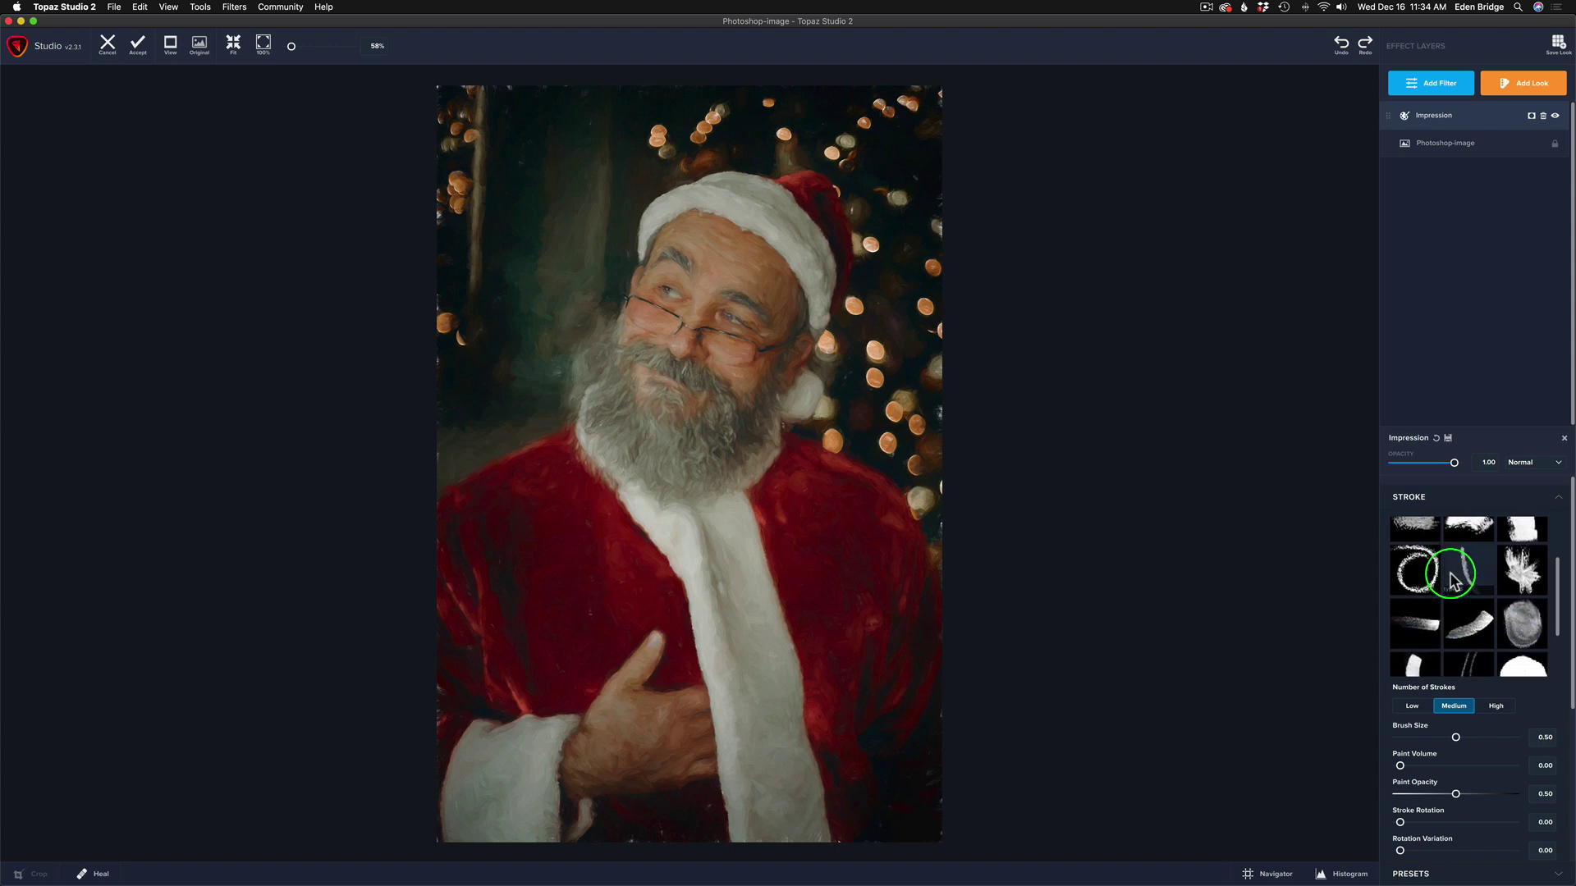
# Step: Try the Low and High number of strokes and return to Medium
pyautogui.click(1412, 707)
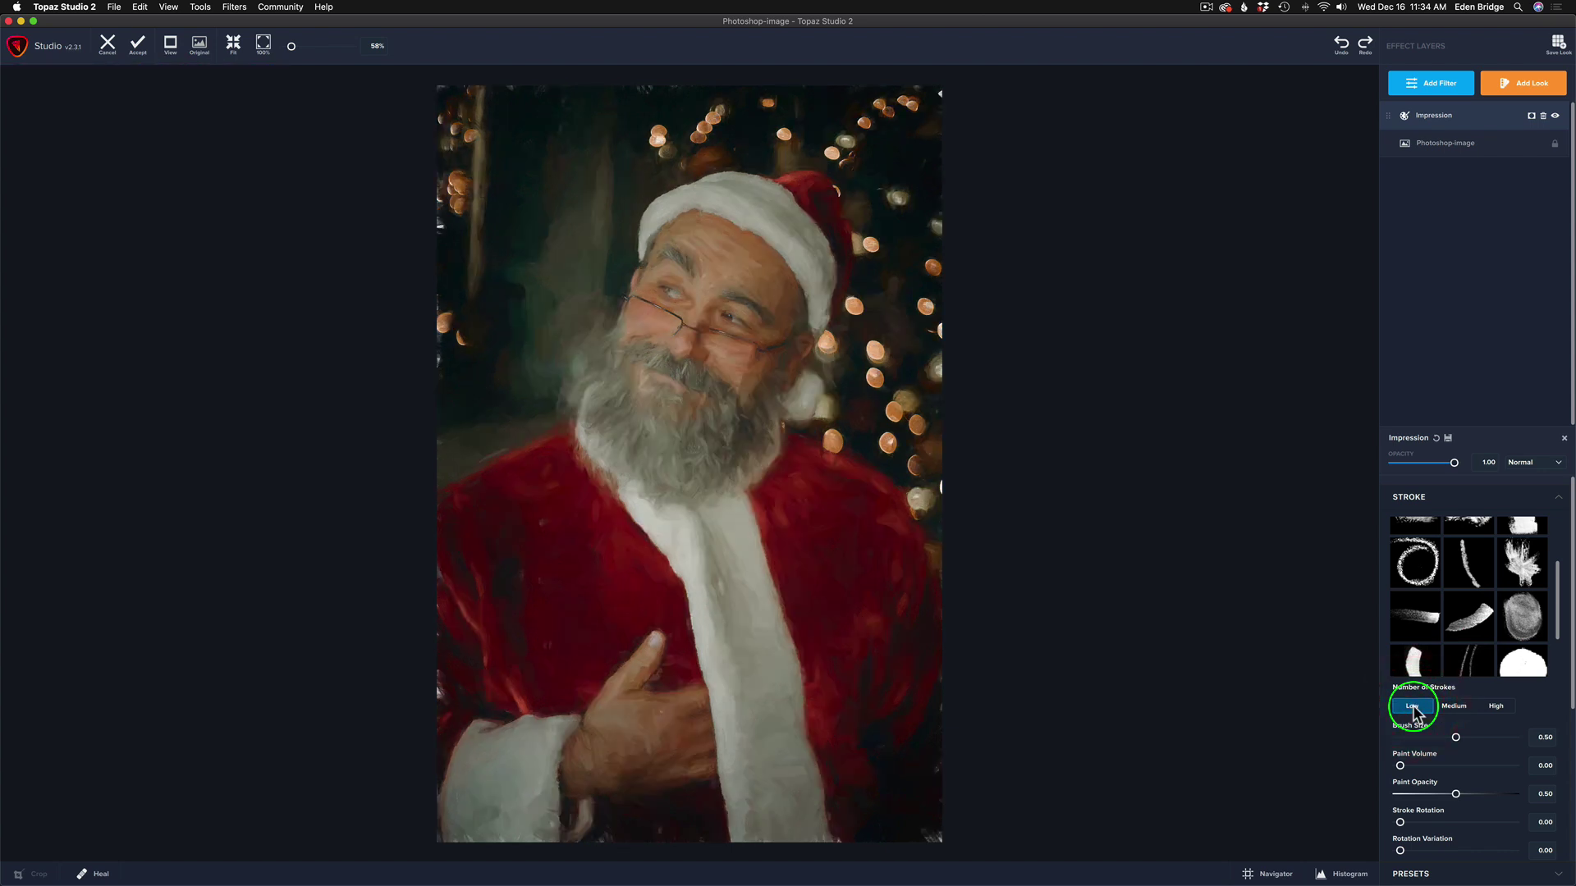
pyautogui.click(1456, 707)
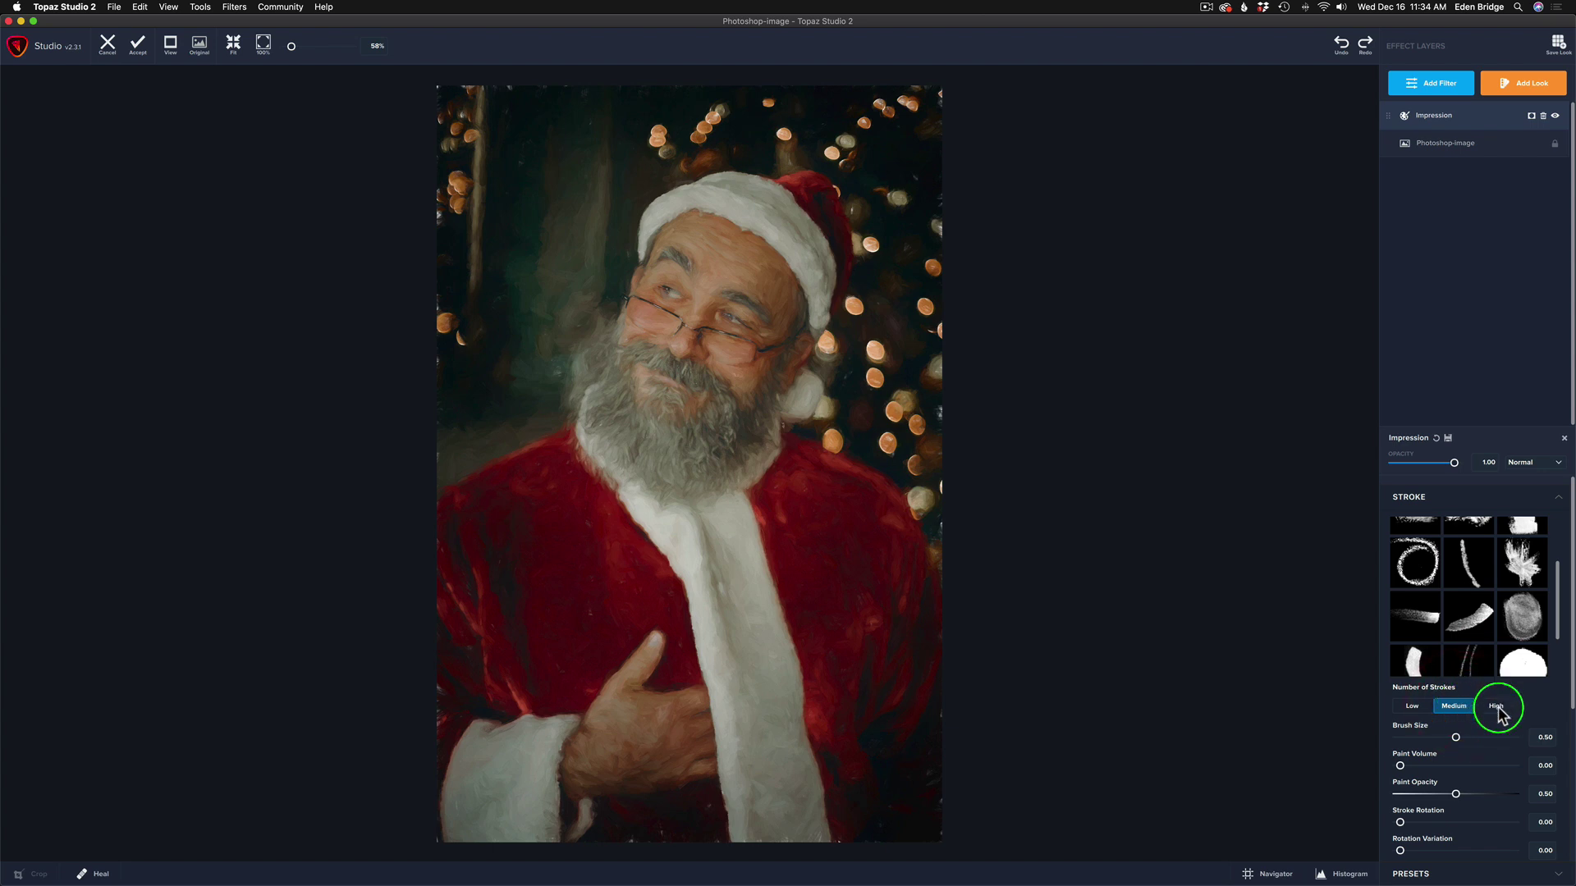
pyautogui.click(1497, 709)
pyautogui.click(1496, 708)
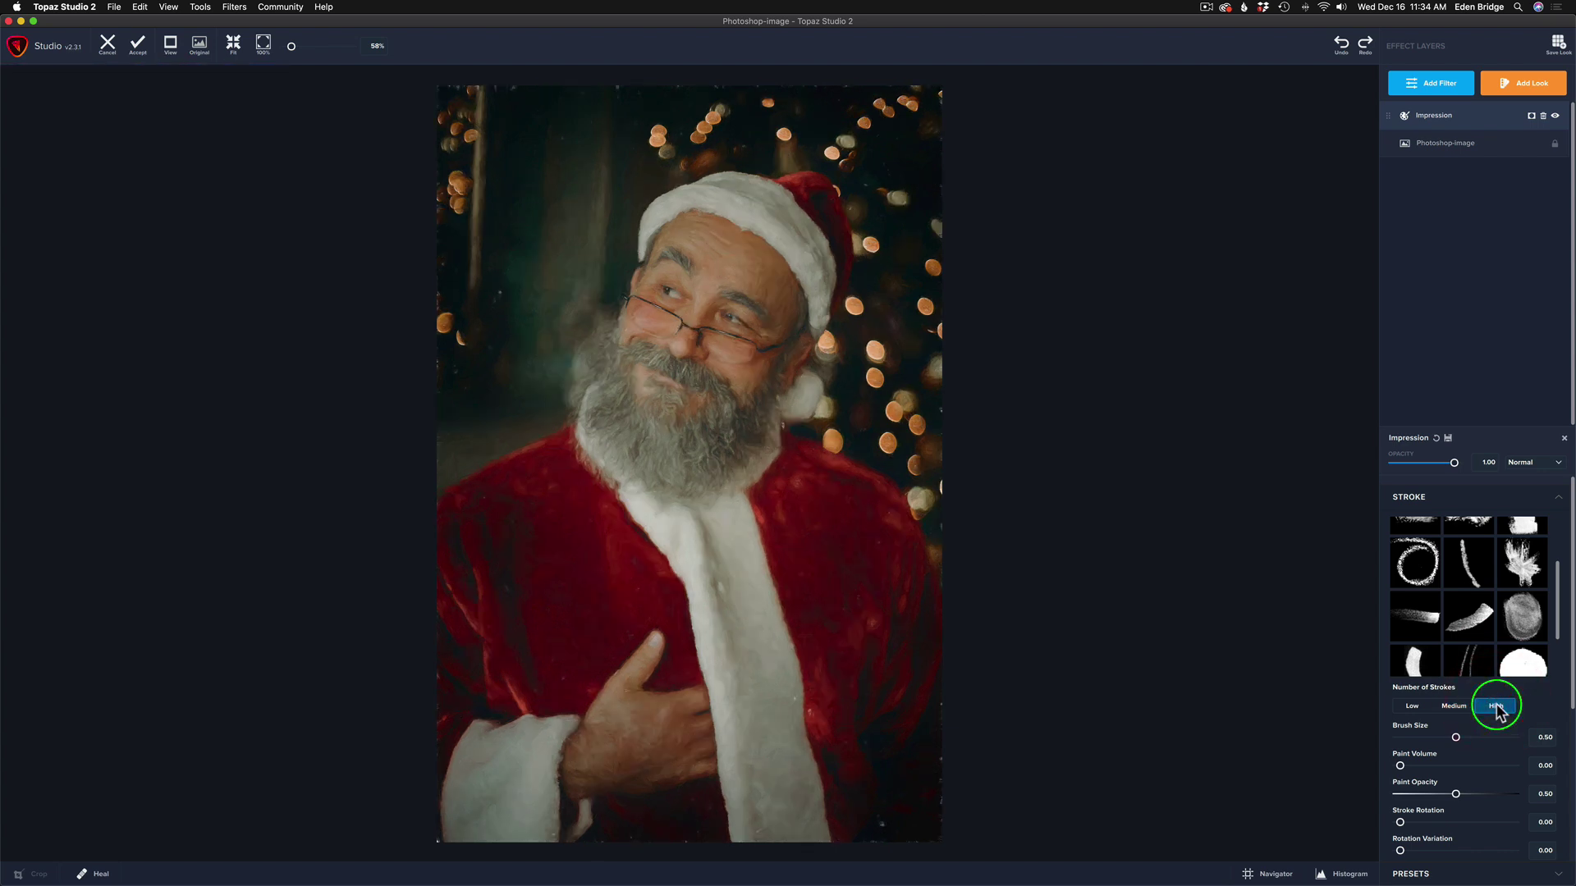
pyautogui.click(1454, 708)
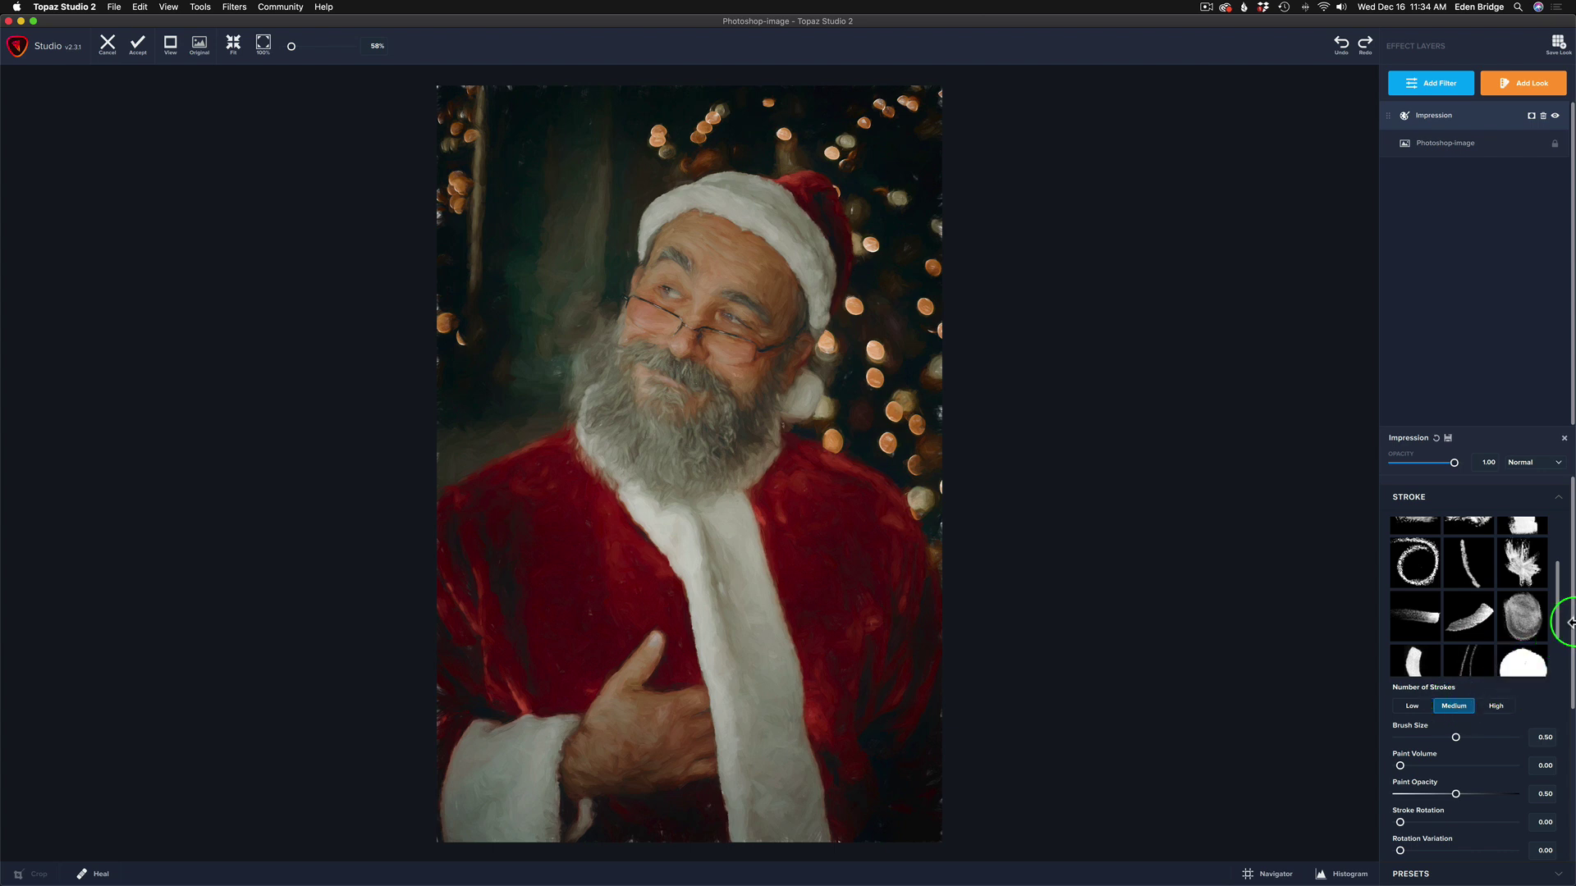
# Step: Set the Impression filter's Paint Opacity to 0.76
pyautogui.moveTo(1571, 630); pyautogui.dragTo(1565, 728)
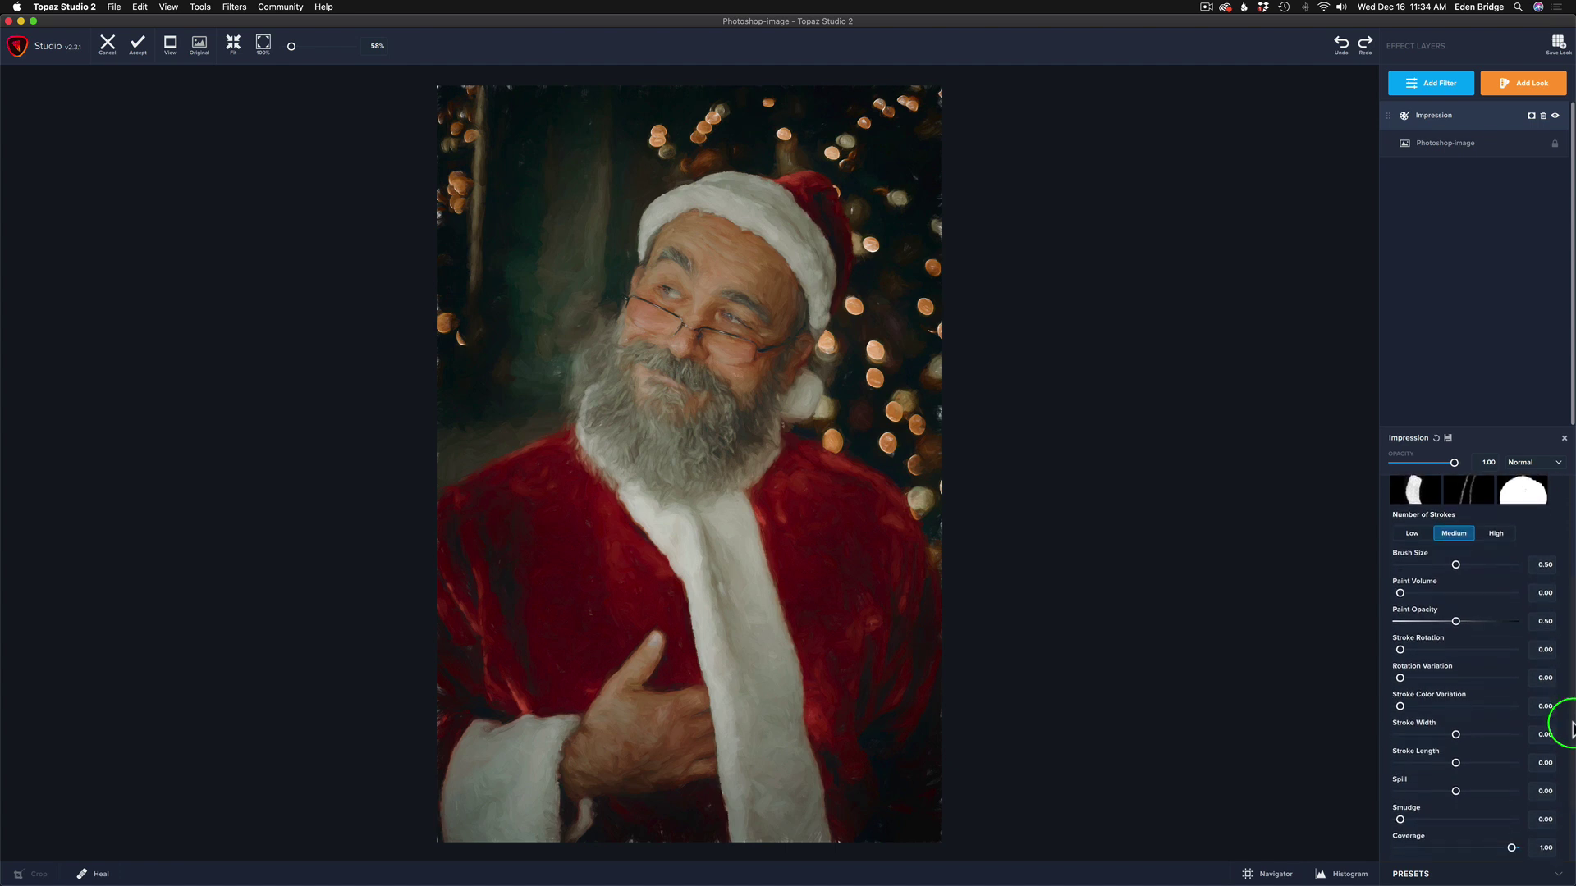
pyautogui.moveTo(1454, 640)
pyautogui.mouseDown()
pyautogui.moveTo(1453, 621)
pyautogui.moveTo(1488, 628)
pyautogui.mouseUp()
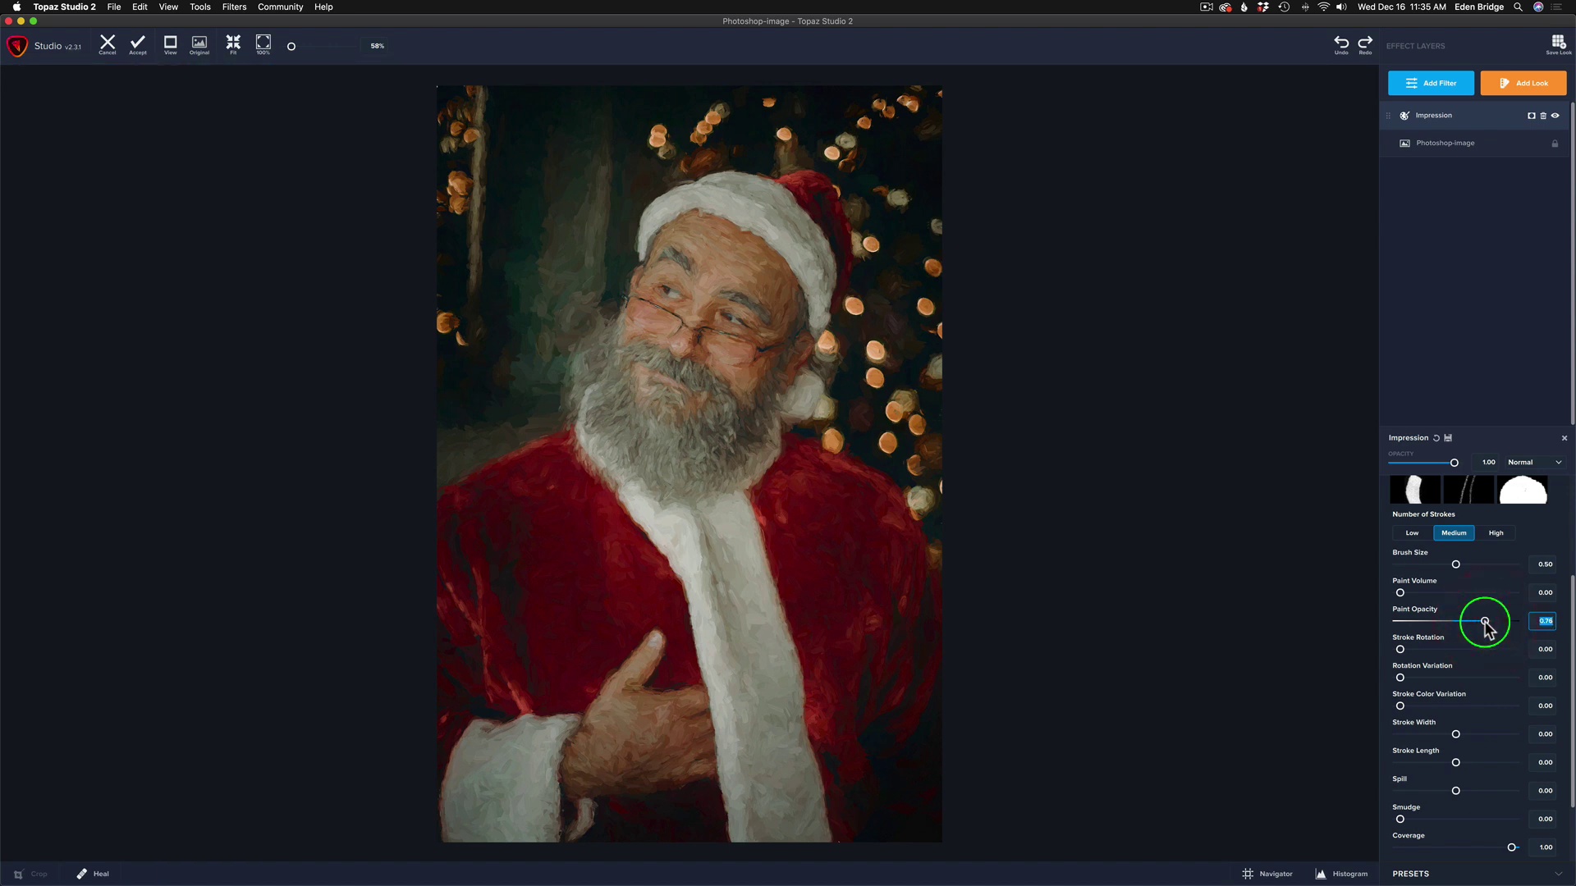
# Step: Try a brush size of 0.07 with the Original background type, and restore the Solid background and the 0.50 brush size
pyautogui.moveTo(1457, 565)
pyautogui.mouseDown()
pyautogui.moveTo(1476, 565)
pyautogui.moveTo(1408, 567)
pyautogui.mouseUp()
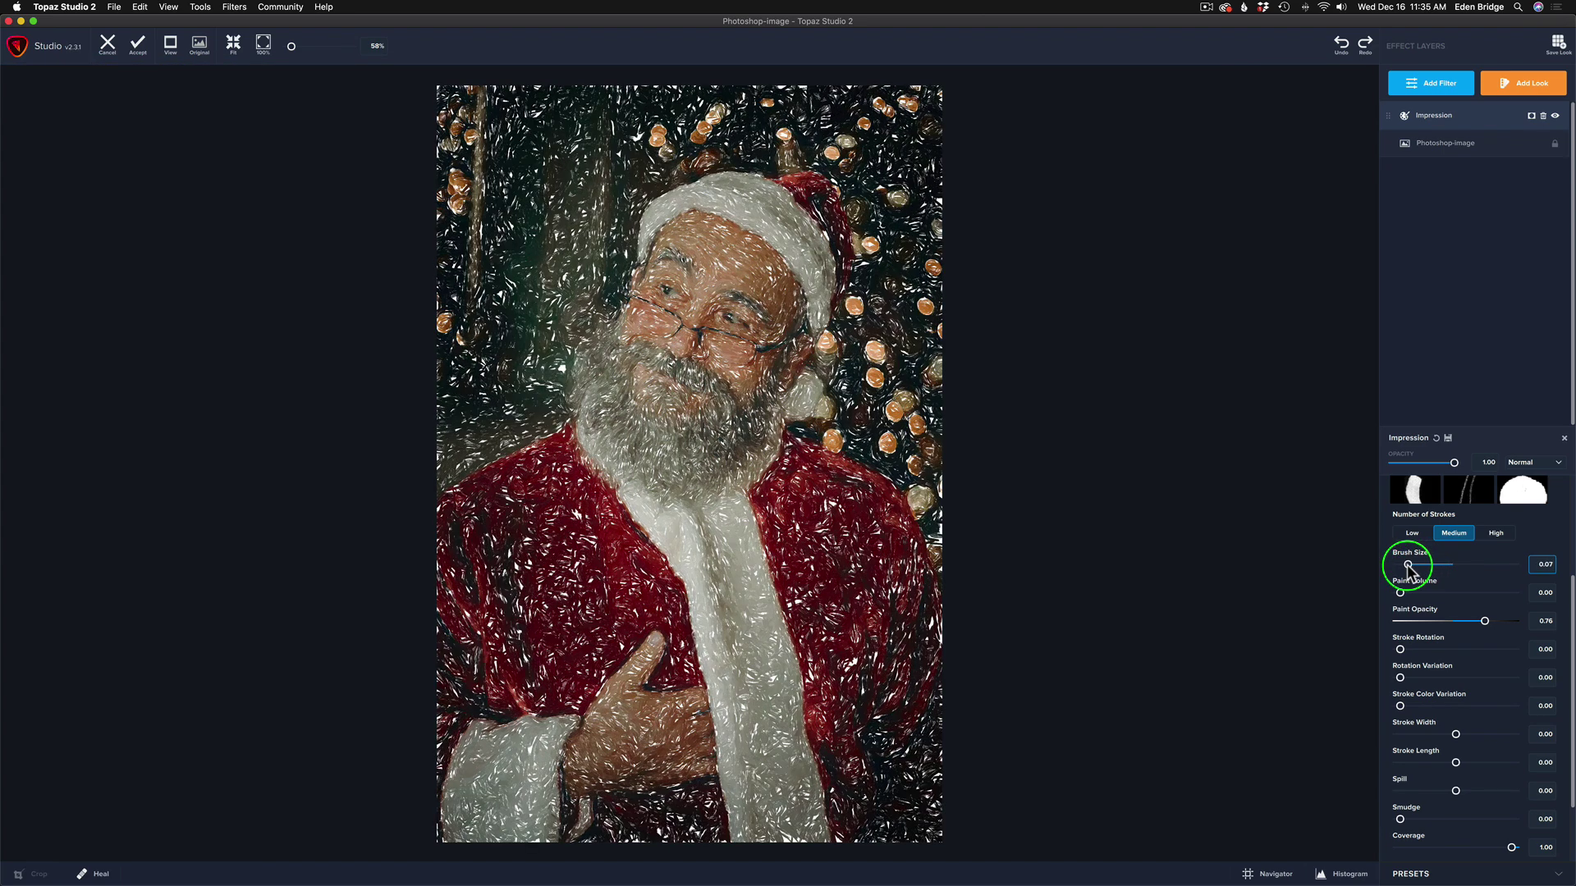
pyautogui.moveTo(1541, 566)
pyautogui.mouseDown()
pyautogui.moveTo(1572, 604)
pyautogui.moveTo(1563, 594)
pyautogui.moveTo(1563, 693)
pyautogui.moveTo(1512, 827)
pyautogui.moveTo(1473, 829)
pyautogui.mouseUp()
pyautogui.click(1474, 825)
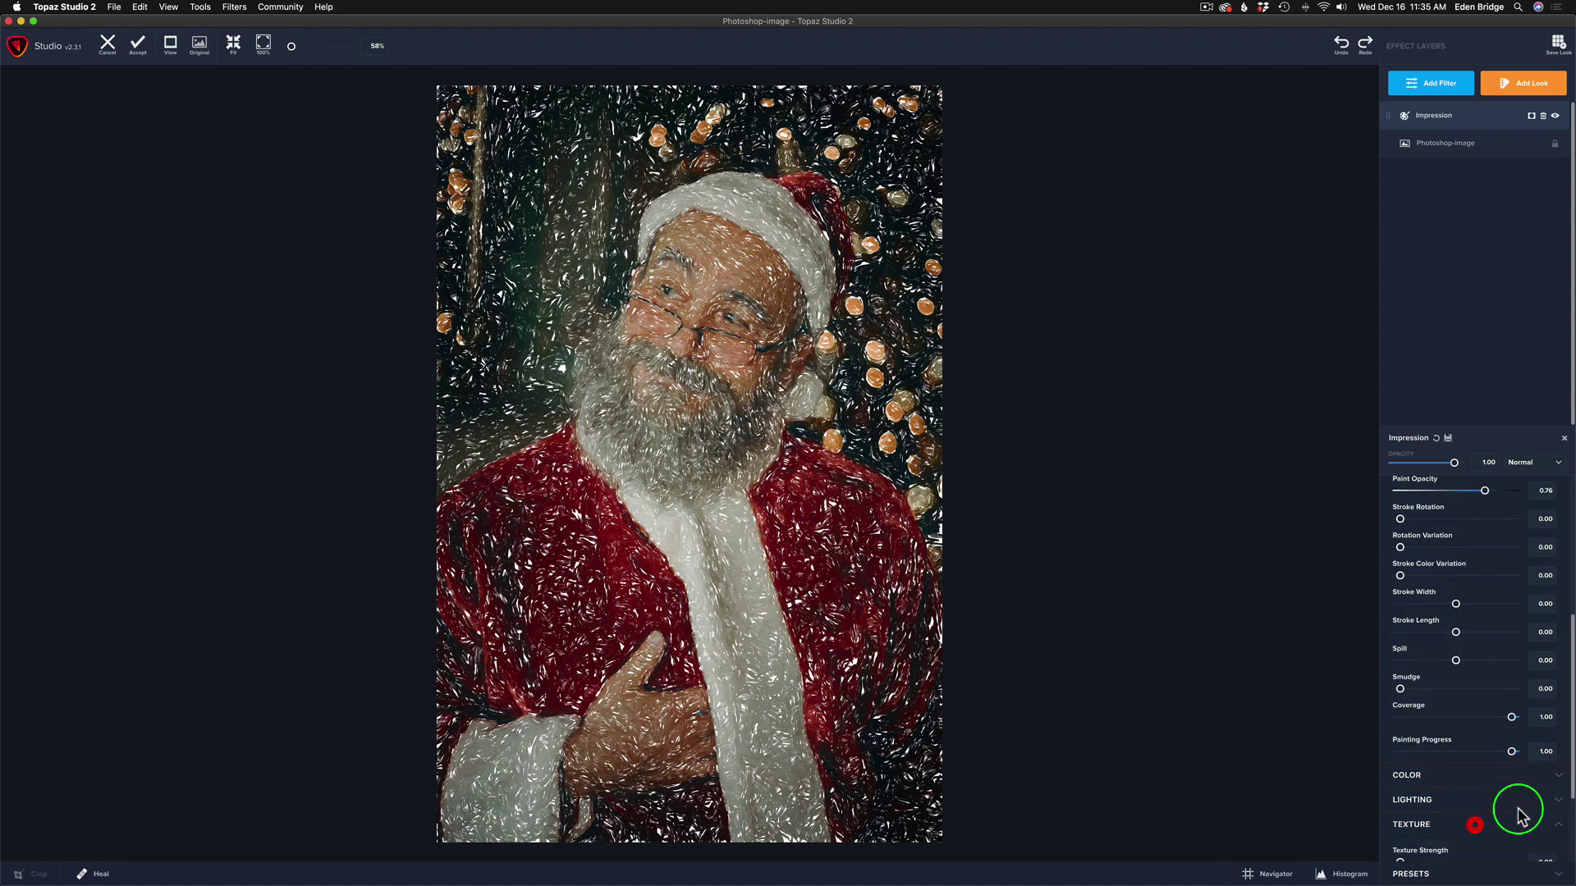
pyautogui.moveTo(1570, 696); pyautogui.dragTo(1432, 803)
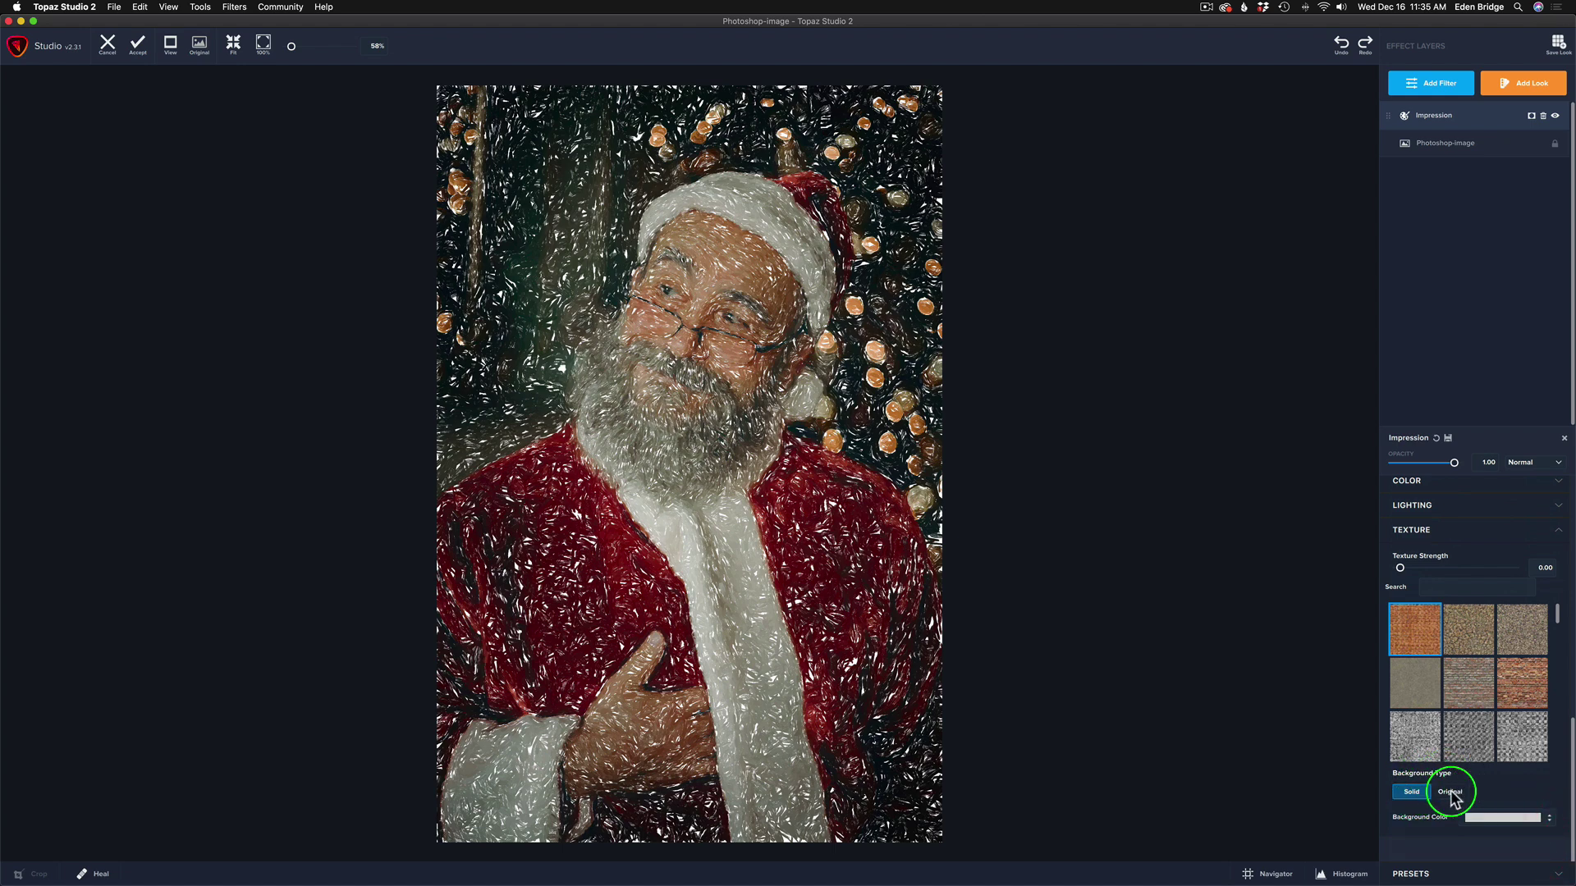
pyautogui.click(1450, 792)
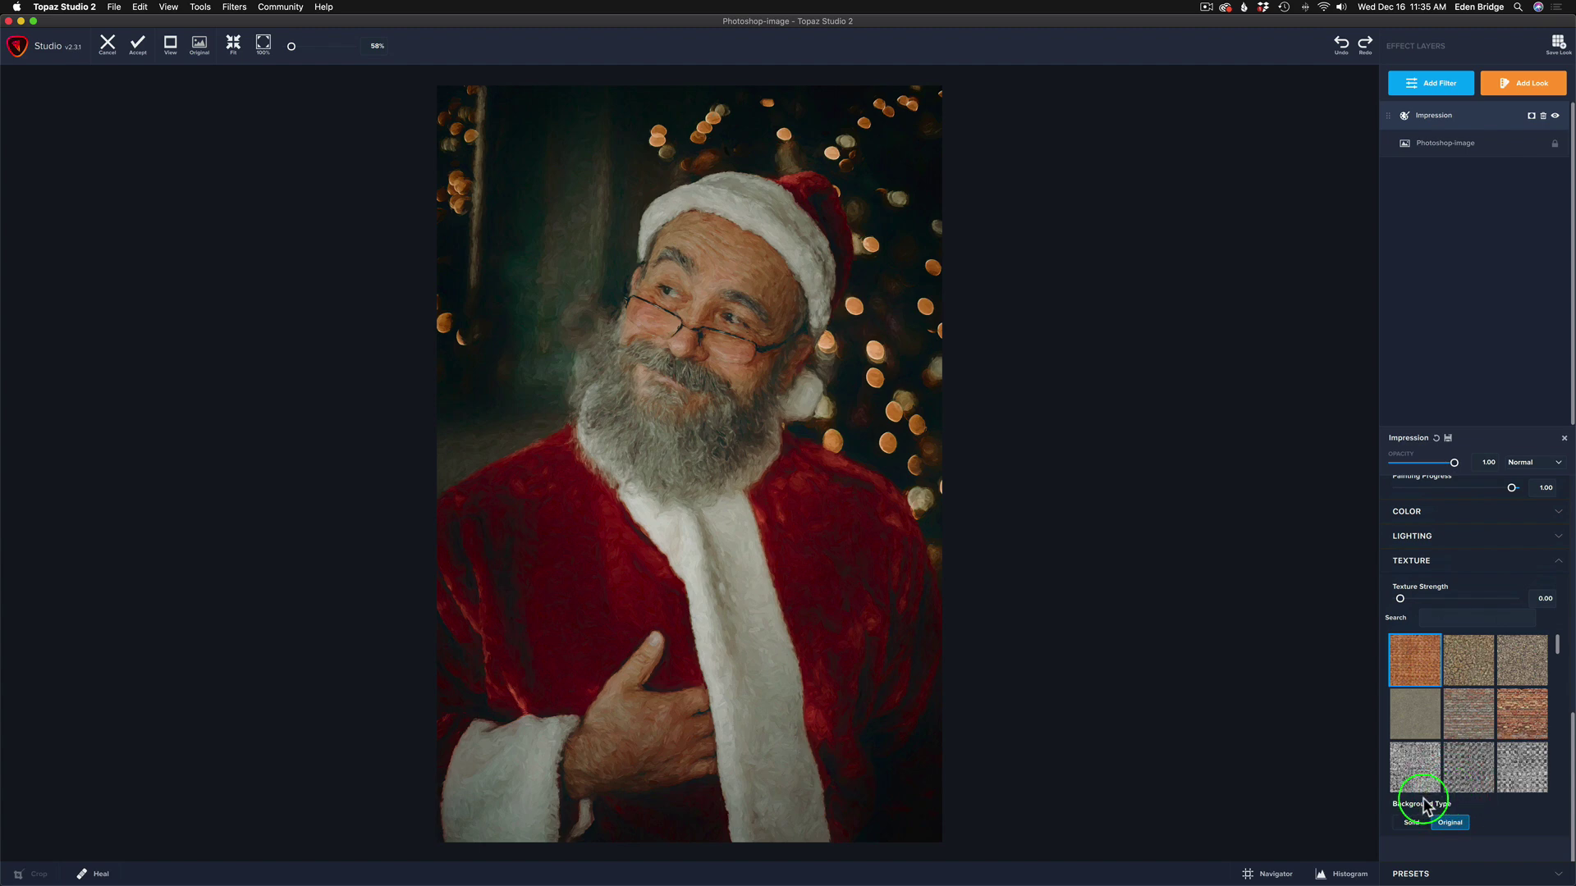
pyautogui.click(1413, 821)
pyautogui.moveTo(1566, 756); pyautogui.dragTo(1569, 484)
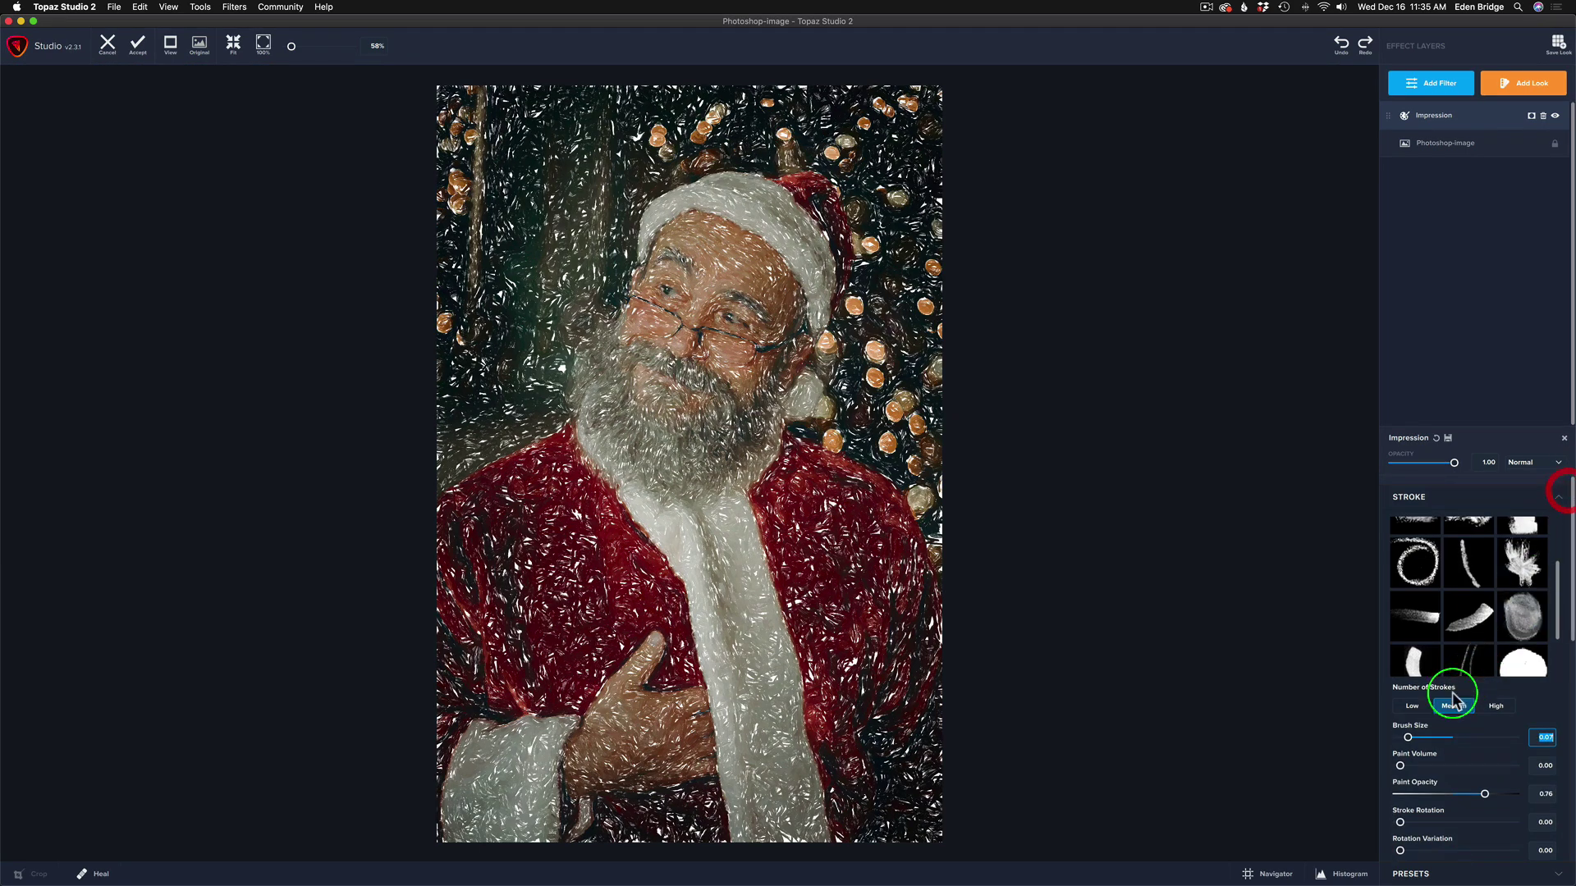
pyautogui.doubleClick(1408, 739)
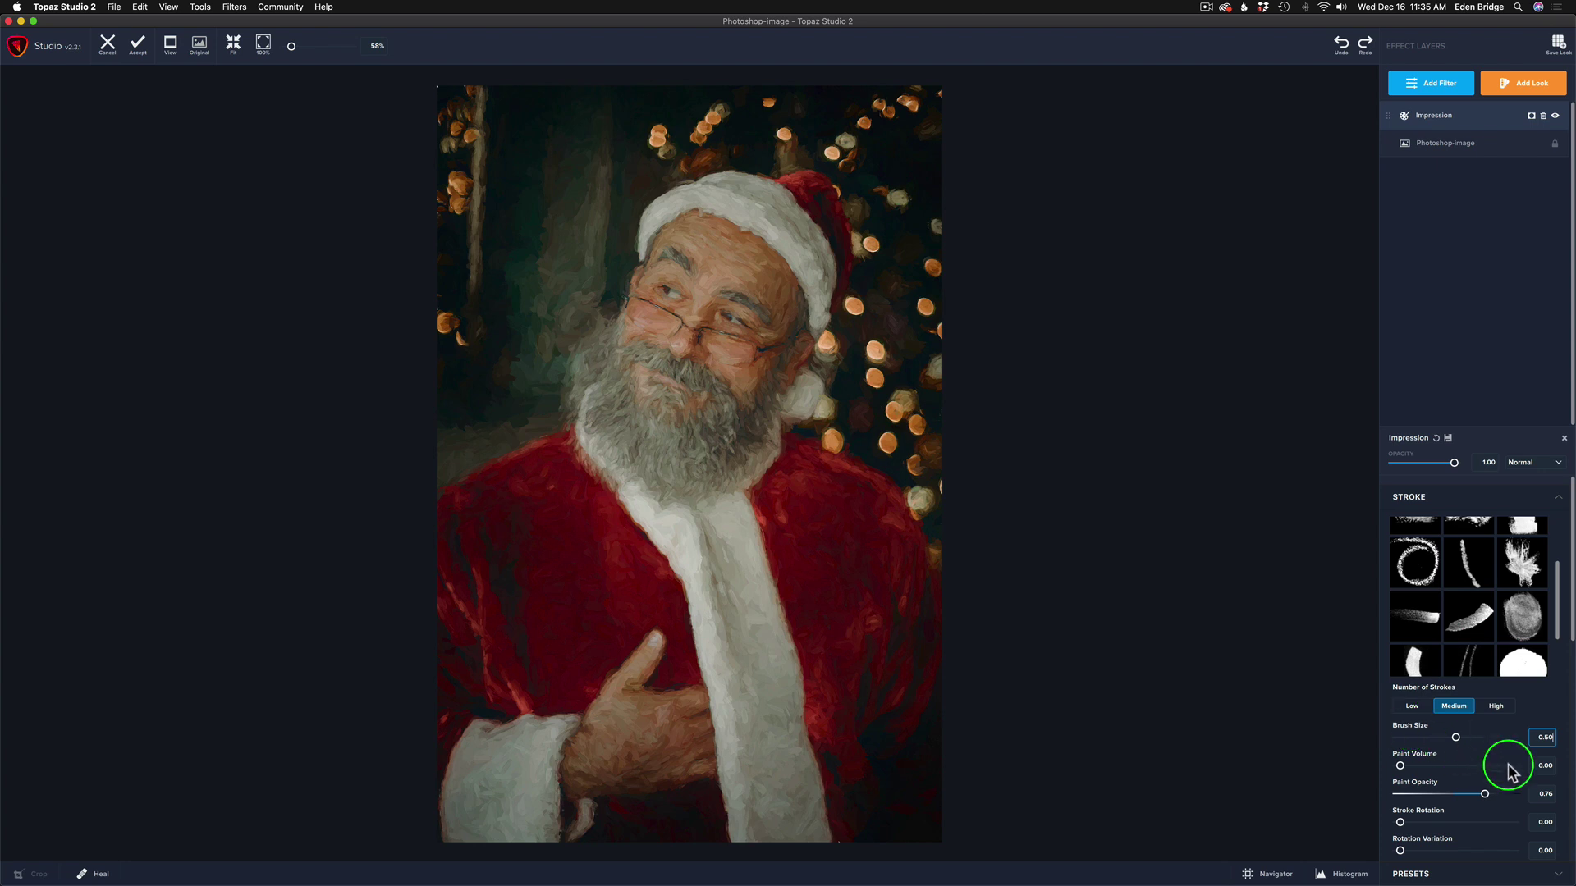
# Step: Try a stroke width of 0.90 and a shorter stroke length, resetting both to 0.00
pyautogui.moveTo(1570, 636); pyautogui.dragTo(1567, 735)
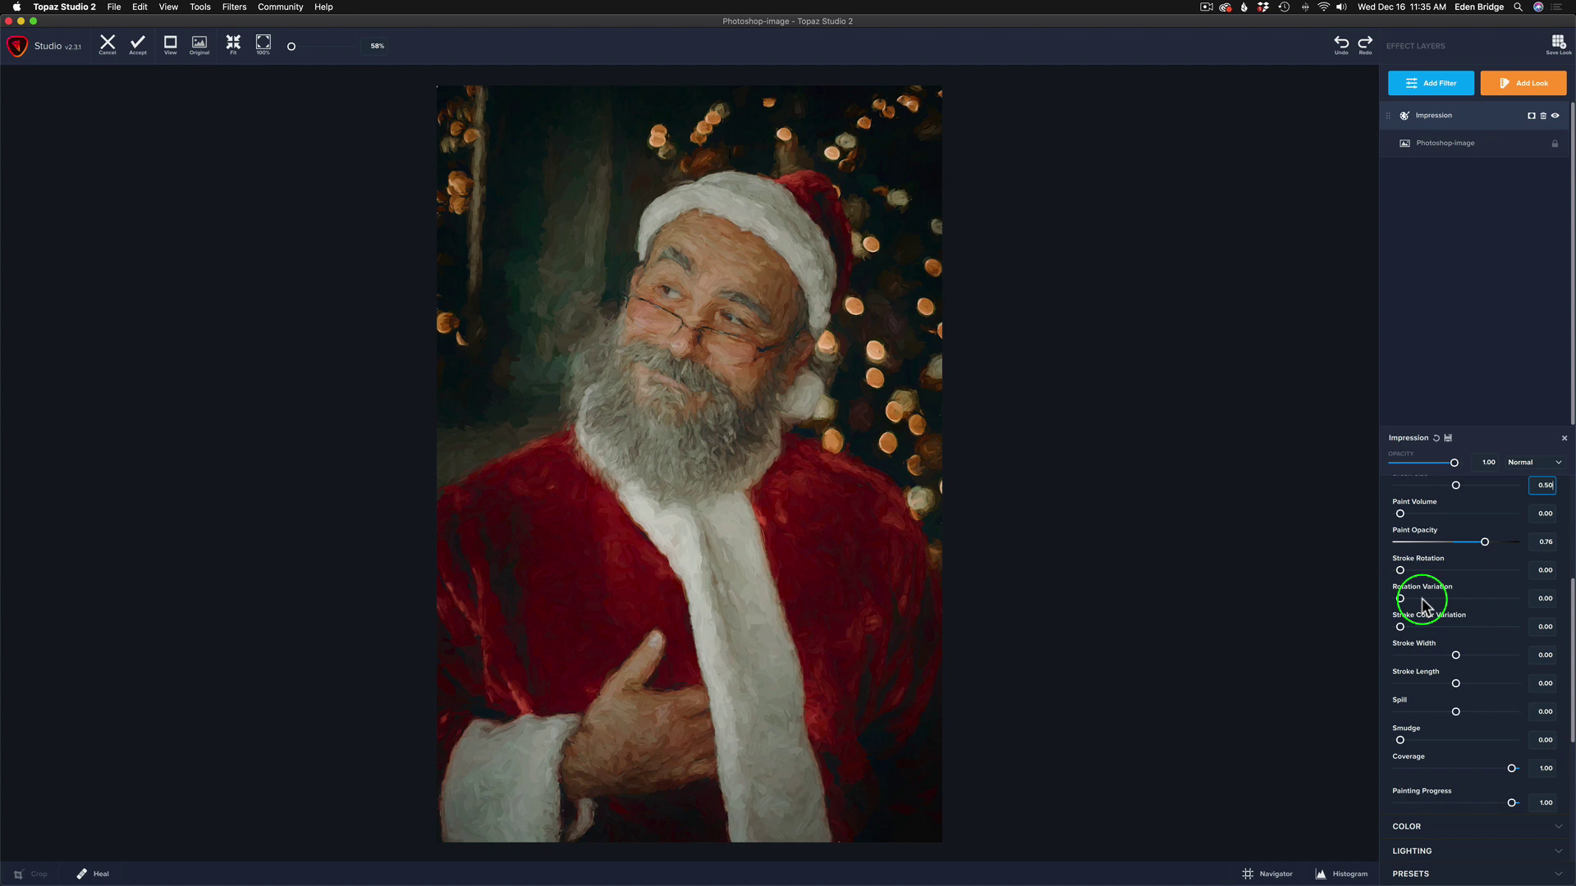
pyautogui.click(1456, 656)
pyautogui.moveTo(1457, 656); pyautogui.dragTo(1508, 660)
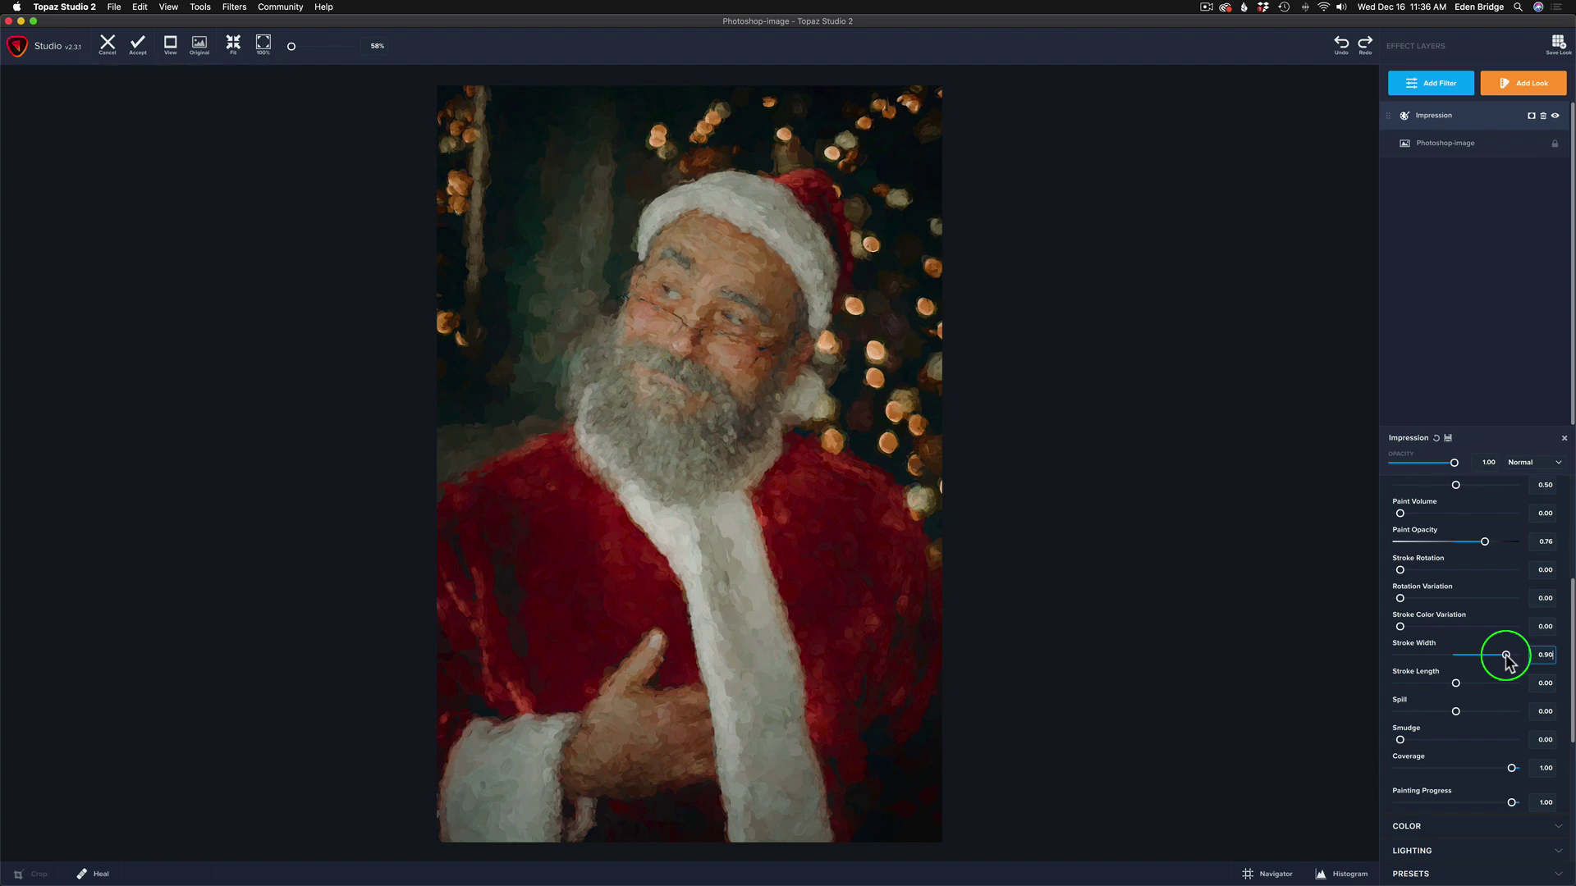
pyautogui.moveTo(1506, 656)
pyautogui.mouseDown()
pyautogui.moveTo(1407, 658)
pyautogui.moveTo(1435, 660)
pyautogui.moveTo(1419, 647)
pyautogui.mouseUp()
pyautogui.doubleClick(1417, 647)
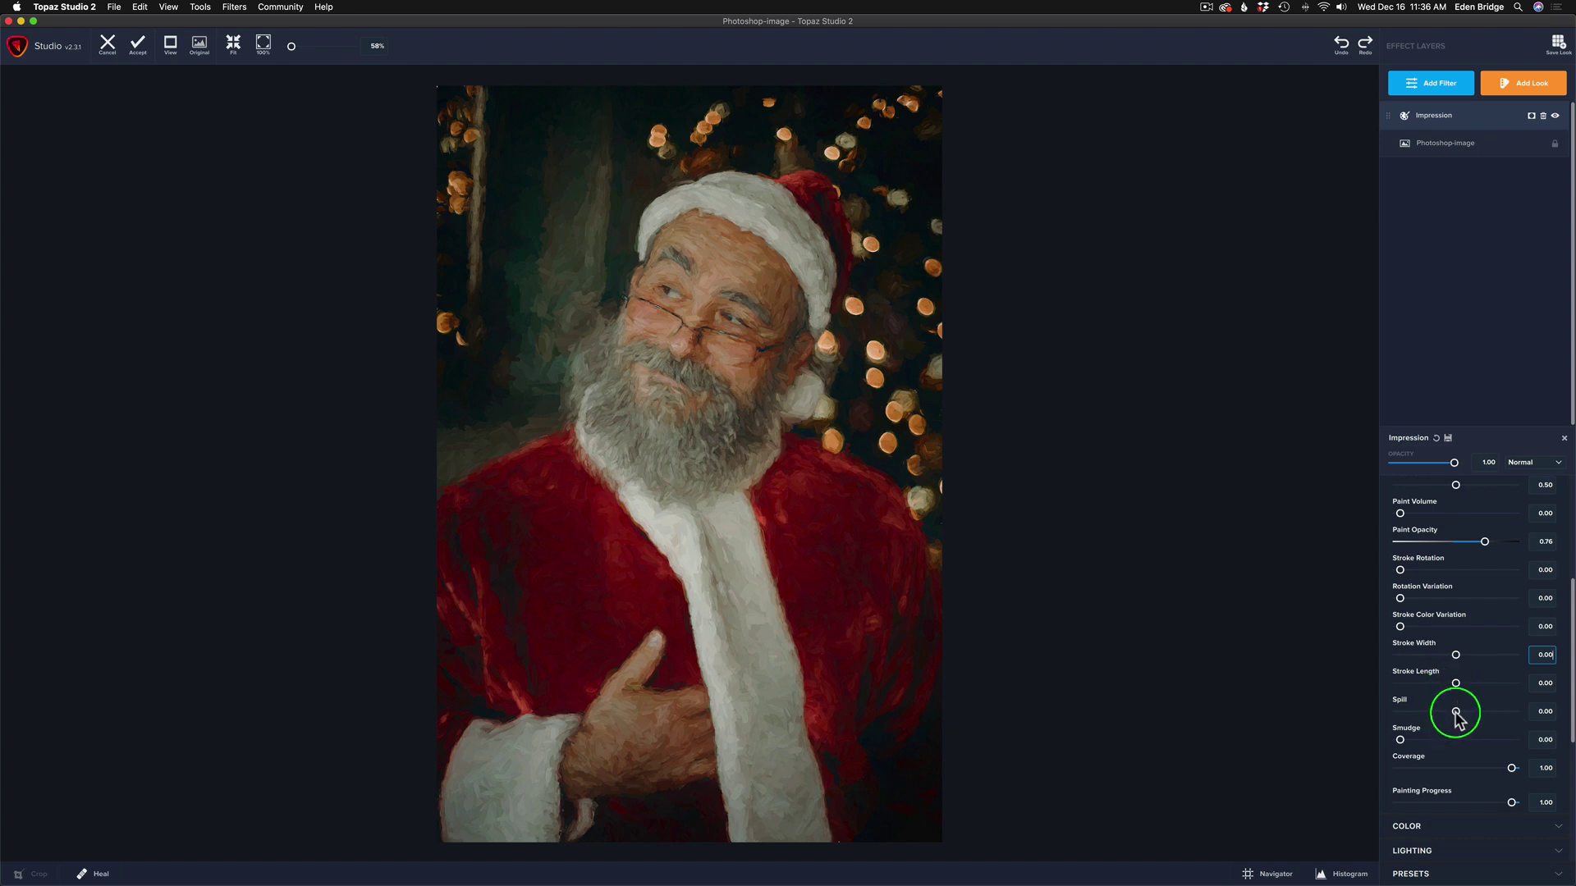
pyautogui.moveTo(1456, 683)
pyautogui.mouseDown()
pyautogui.moveTo(1510, 687)
pyautogui.moveTo(1413, 686)
pyautogui.mouseUp()
pyautogui.doubleClick(1418, 669)
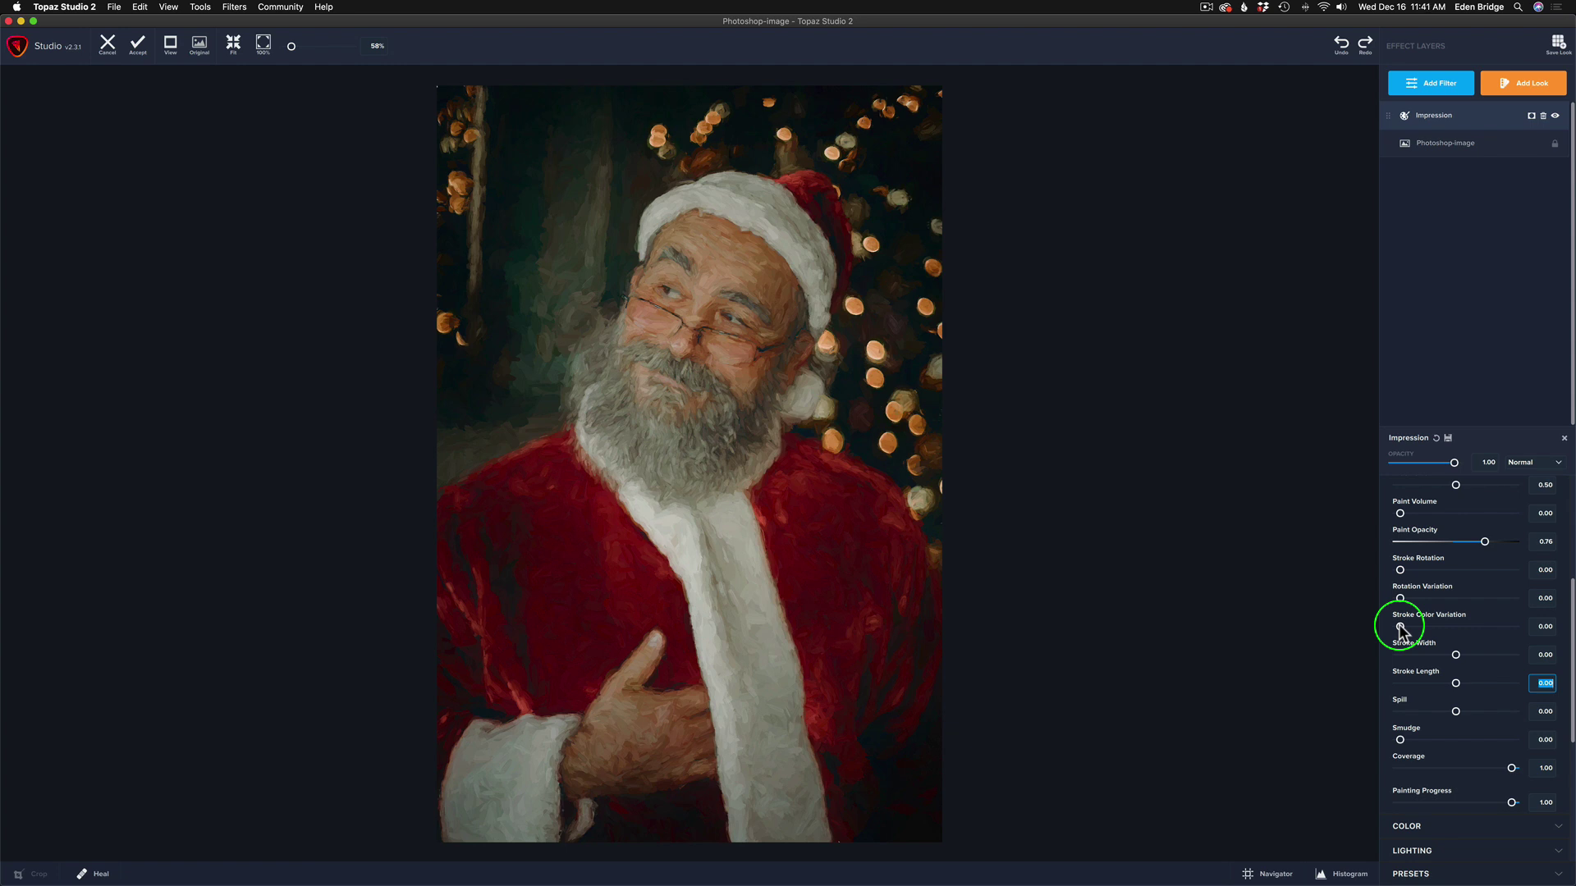
# Step: Try a strong Stroke Color Variation on the painted strokes and settle it at 0.13
pyautogui.moveTo(1400, 630); pyautogui.dragTo(1477, 626)
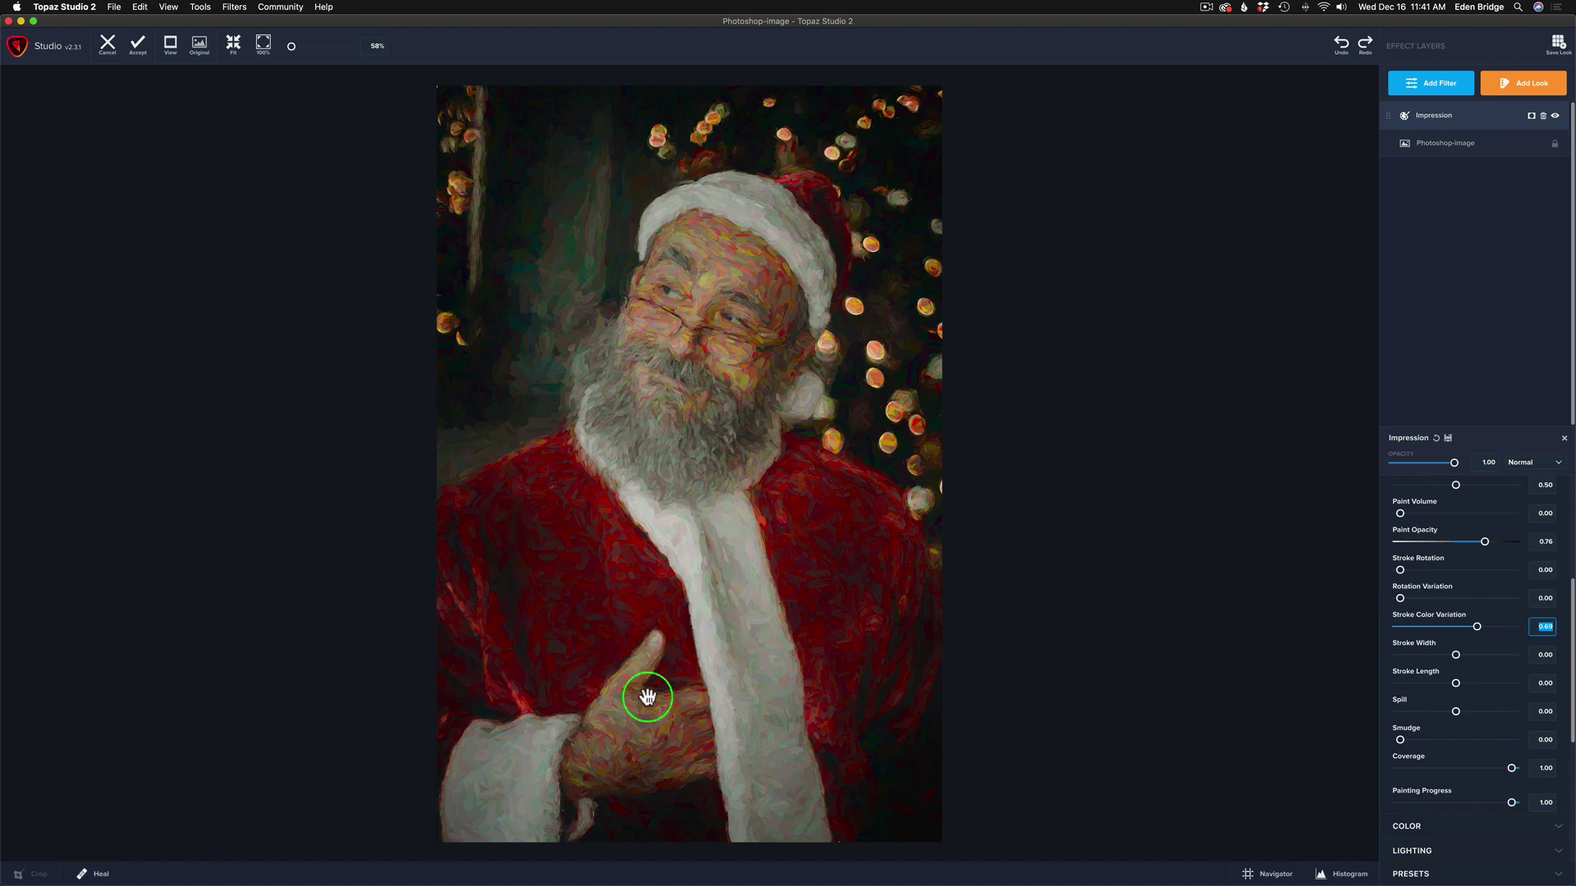
pyautogui.moveTo(1475, 628); pyautogui.dragTo(1417, 630)
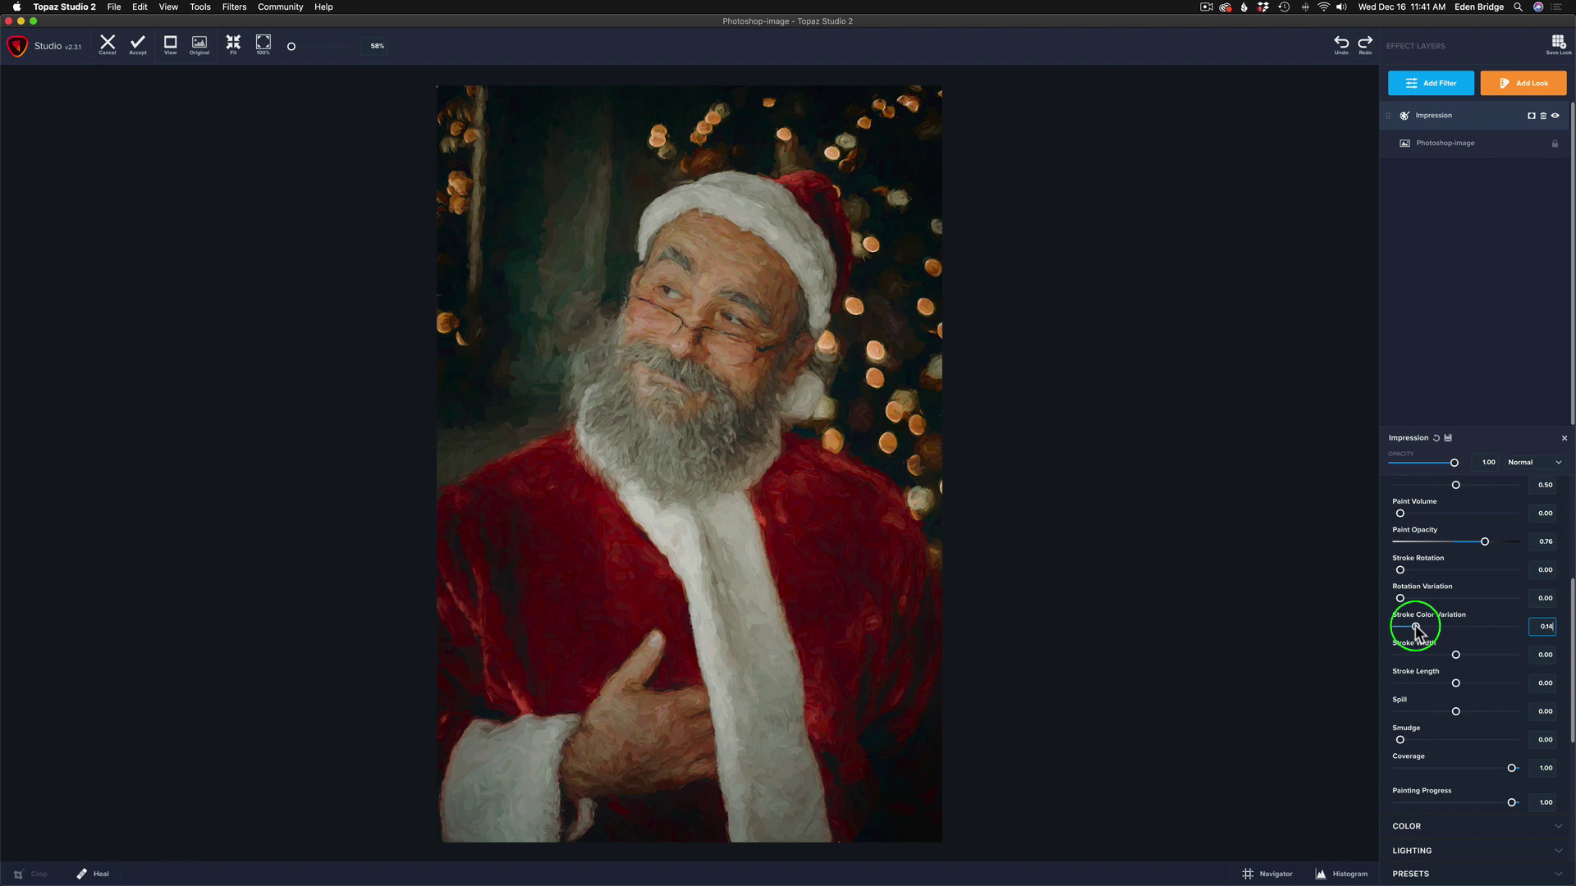
pyautogui.click(1416, 623)
pyautogui.moveTo(1417, 626); pyautogui.dragTo(1414, 627)
pyautogui.click(1415, 627)
# Step: Try a Spill of 1.00 on the painted strokes and reset it to 0.00
pyautogui.moveTo(1571, 668); pyautogui.dragTo(1568, 704)
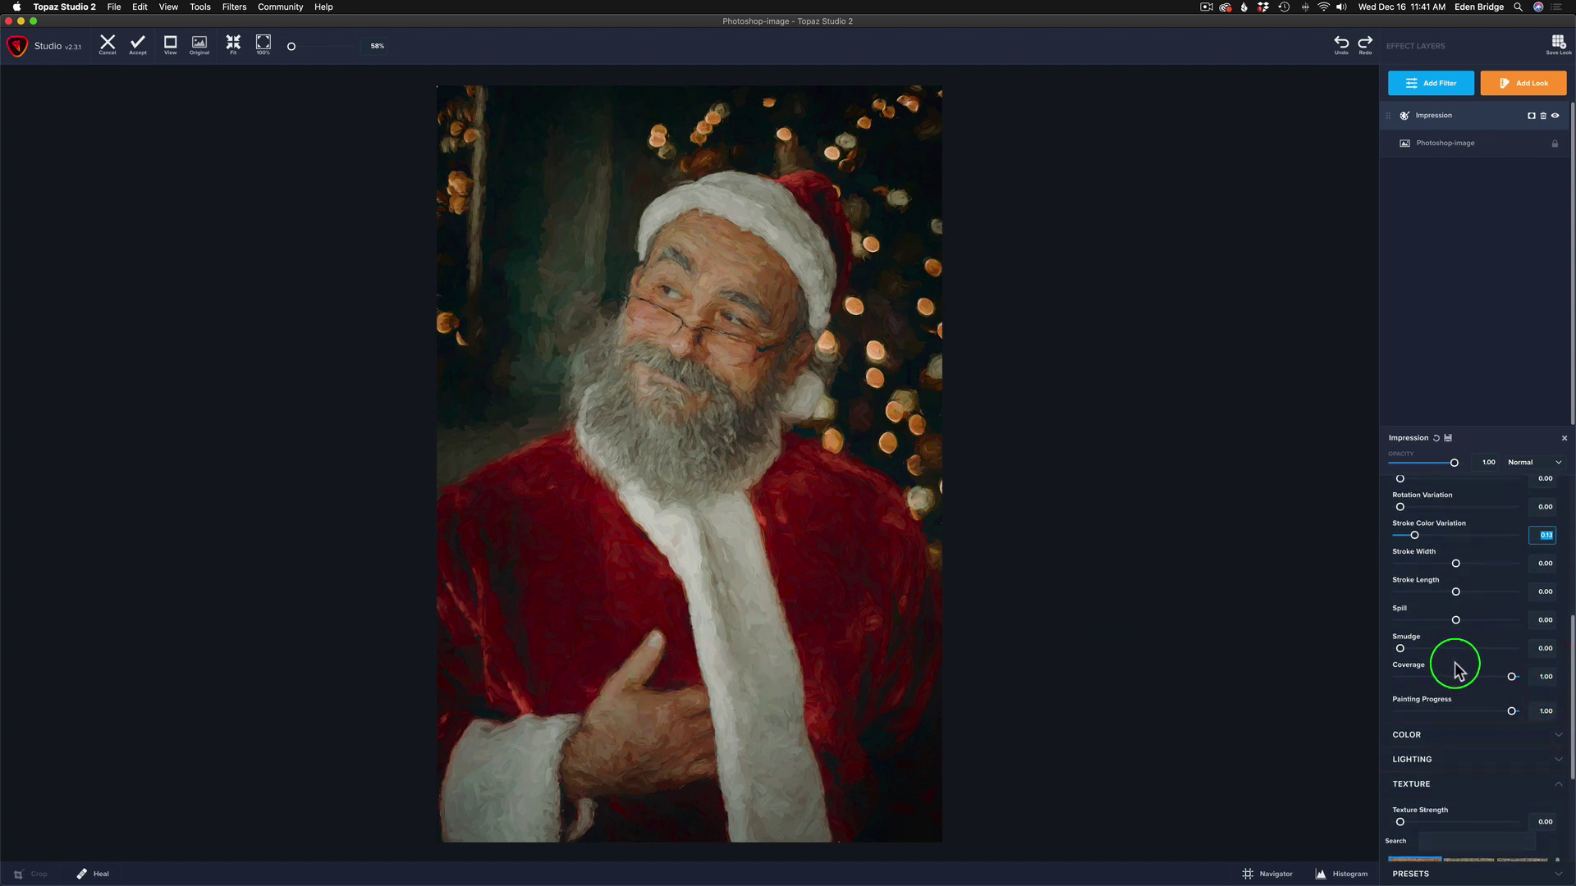
pyautogui.moveTo(1454, 620); pyautogui.dragTo(1519, 620)
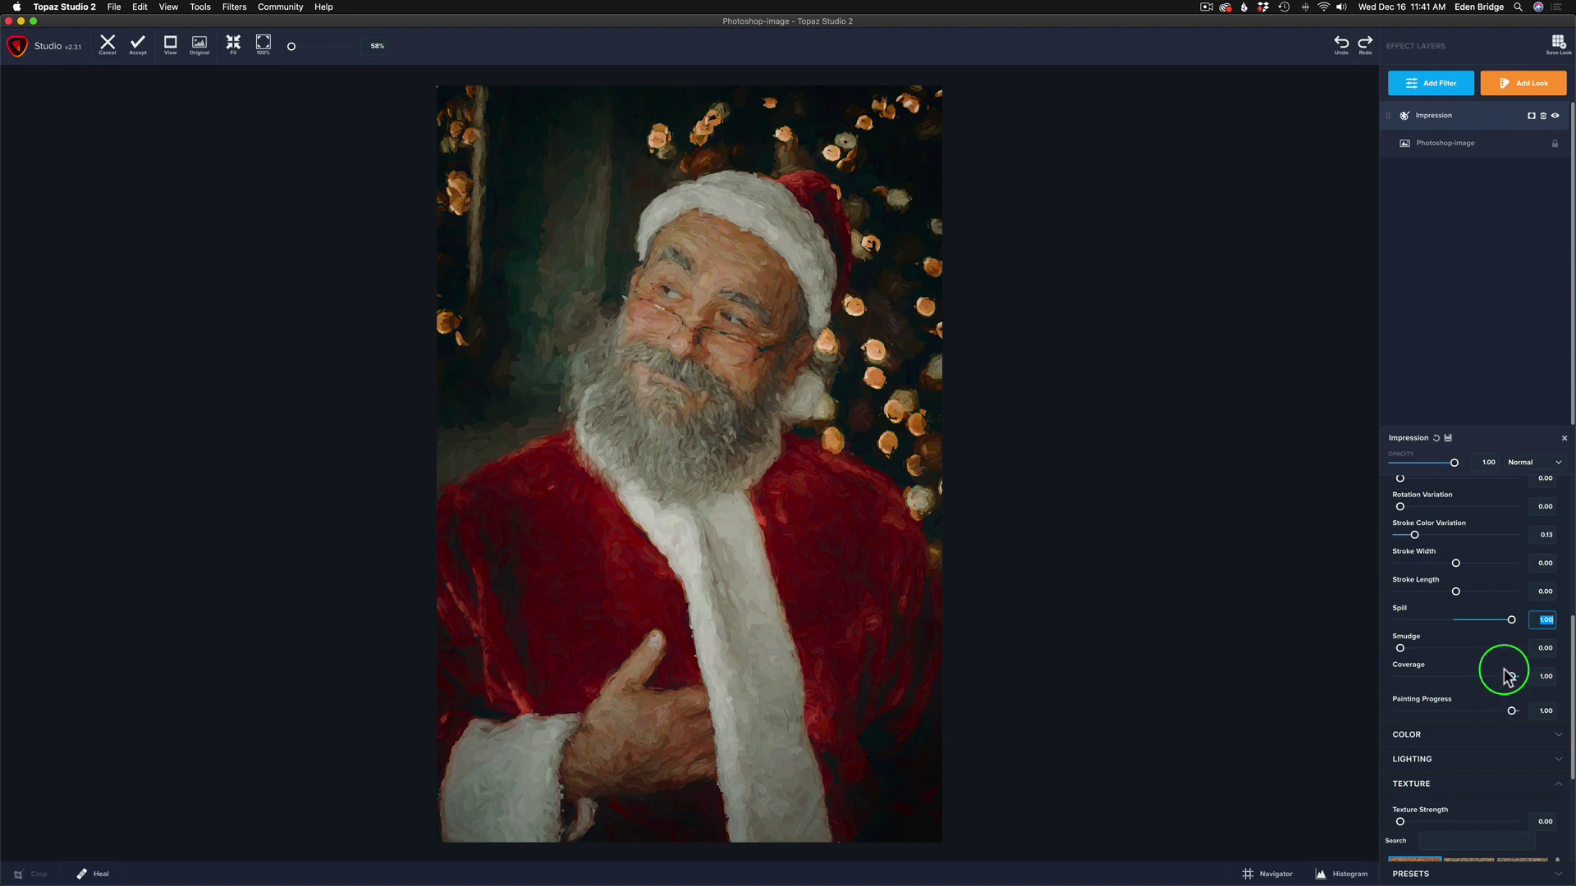
pyautogui.moveTo(1508, 626); pyautogui.dragTo(1445, 630)
pyautogui.doubleClick(1401, 614)
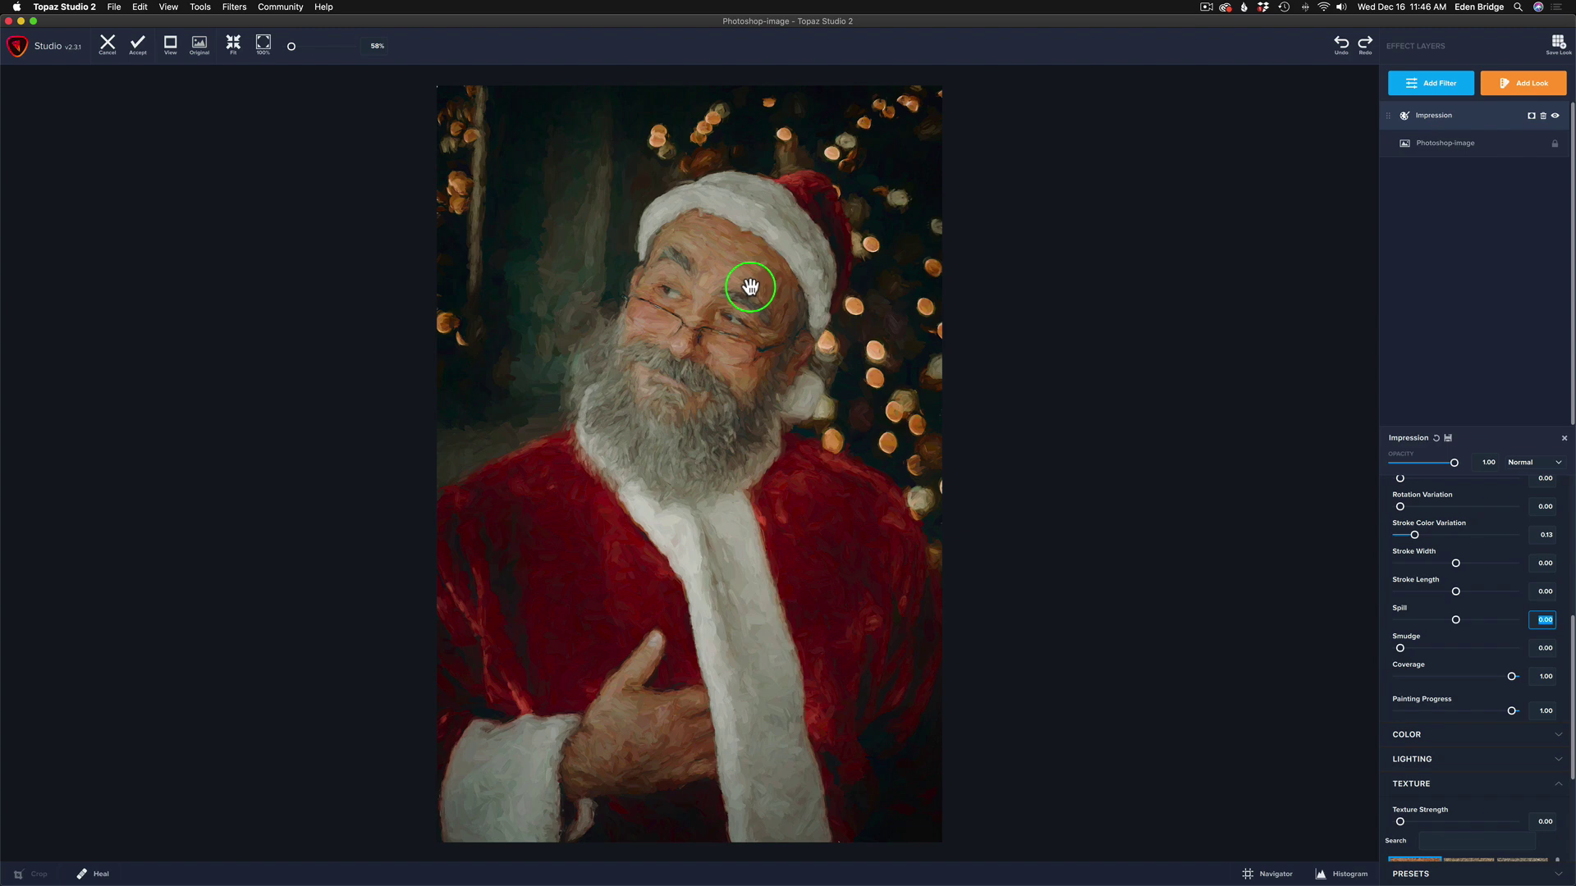
# Step: Examine the painted brush strokes on Santa's face and beard up close and in the whole image
pyautogui.scroll(10, 750, 287)
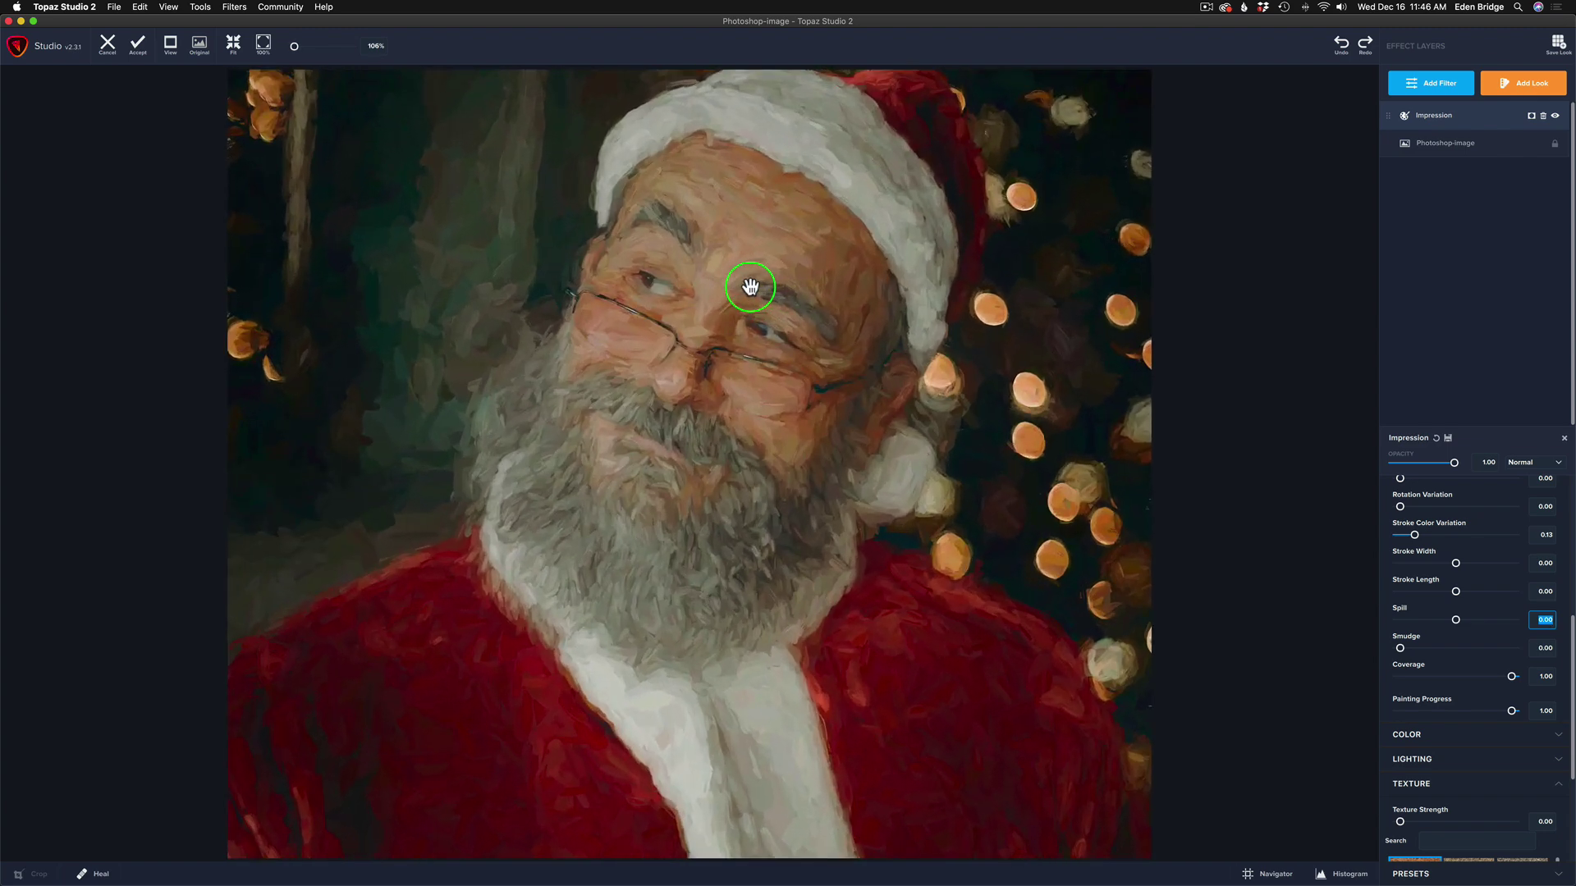
pyautogui.scroll(1, 750, 287)
pyautogui.scroll(2, 750, 287)
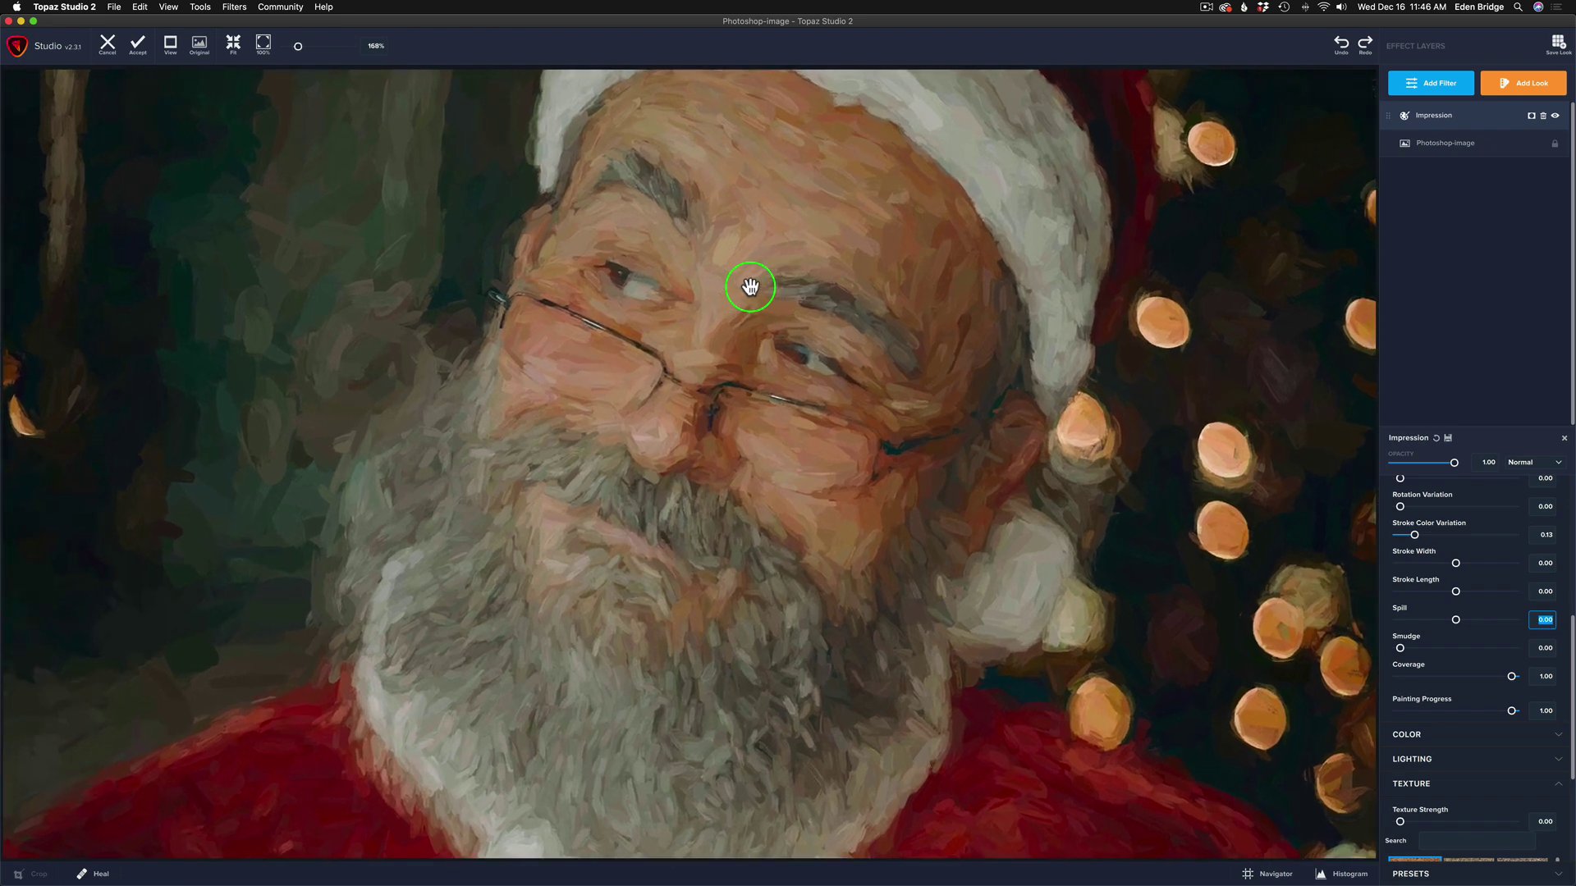
pyautogui.scroll(-15, 750, 286)
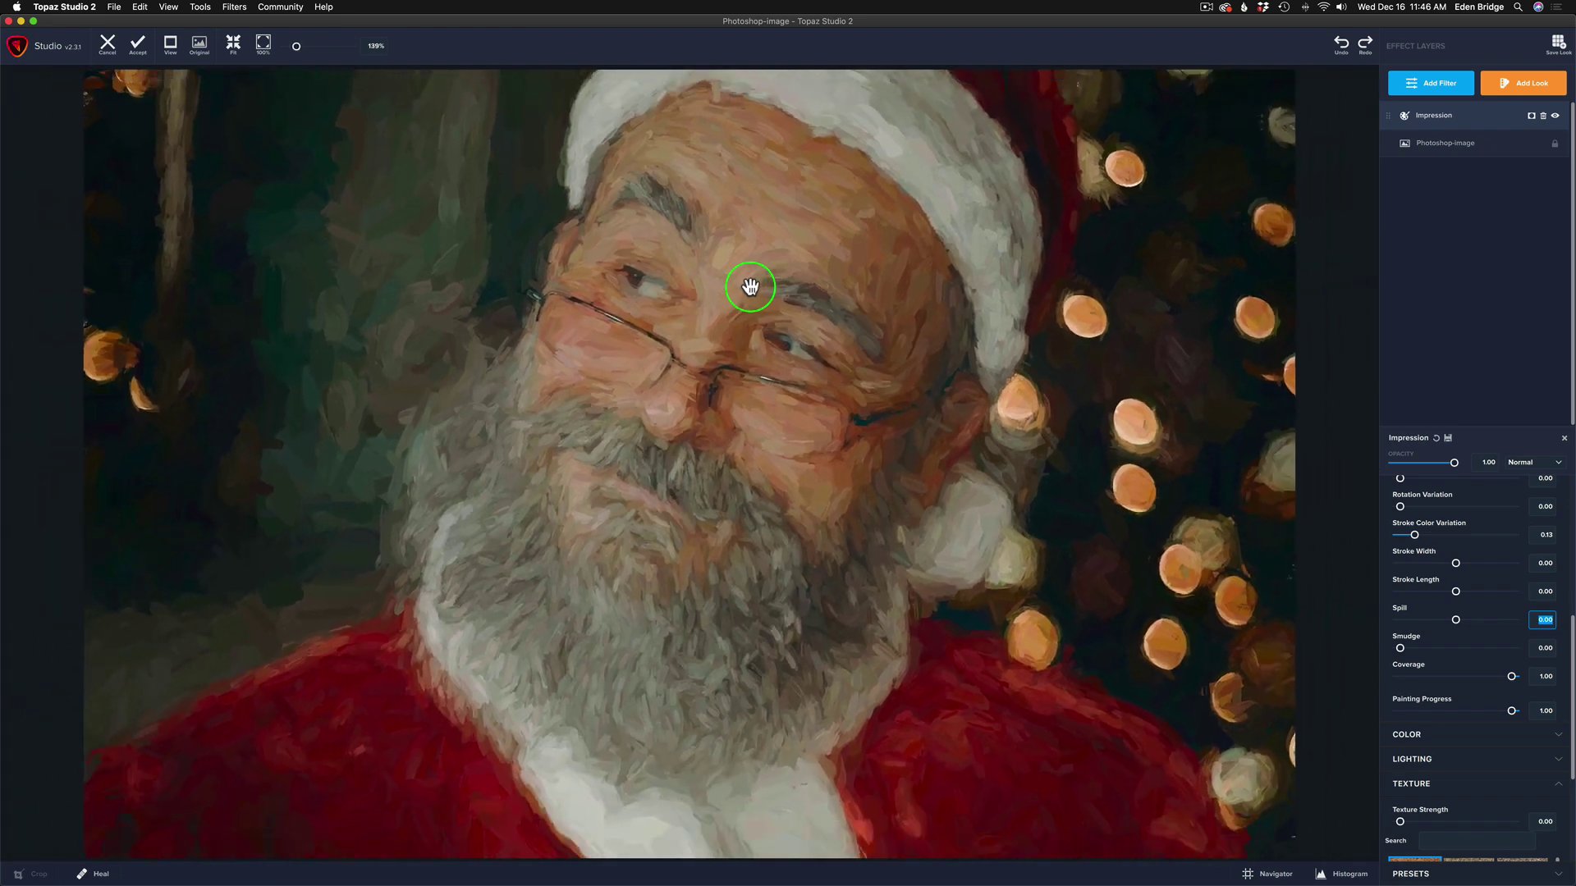
pyautogui.scroll(2, 750, 287)
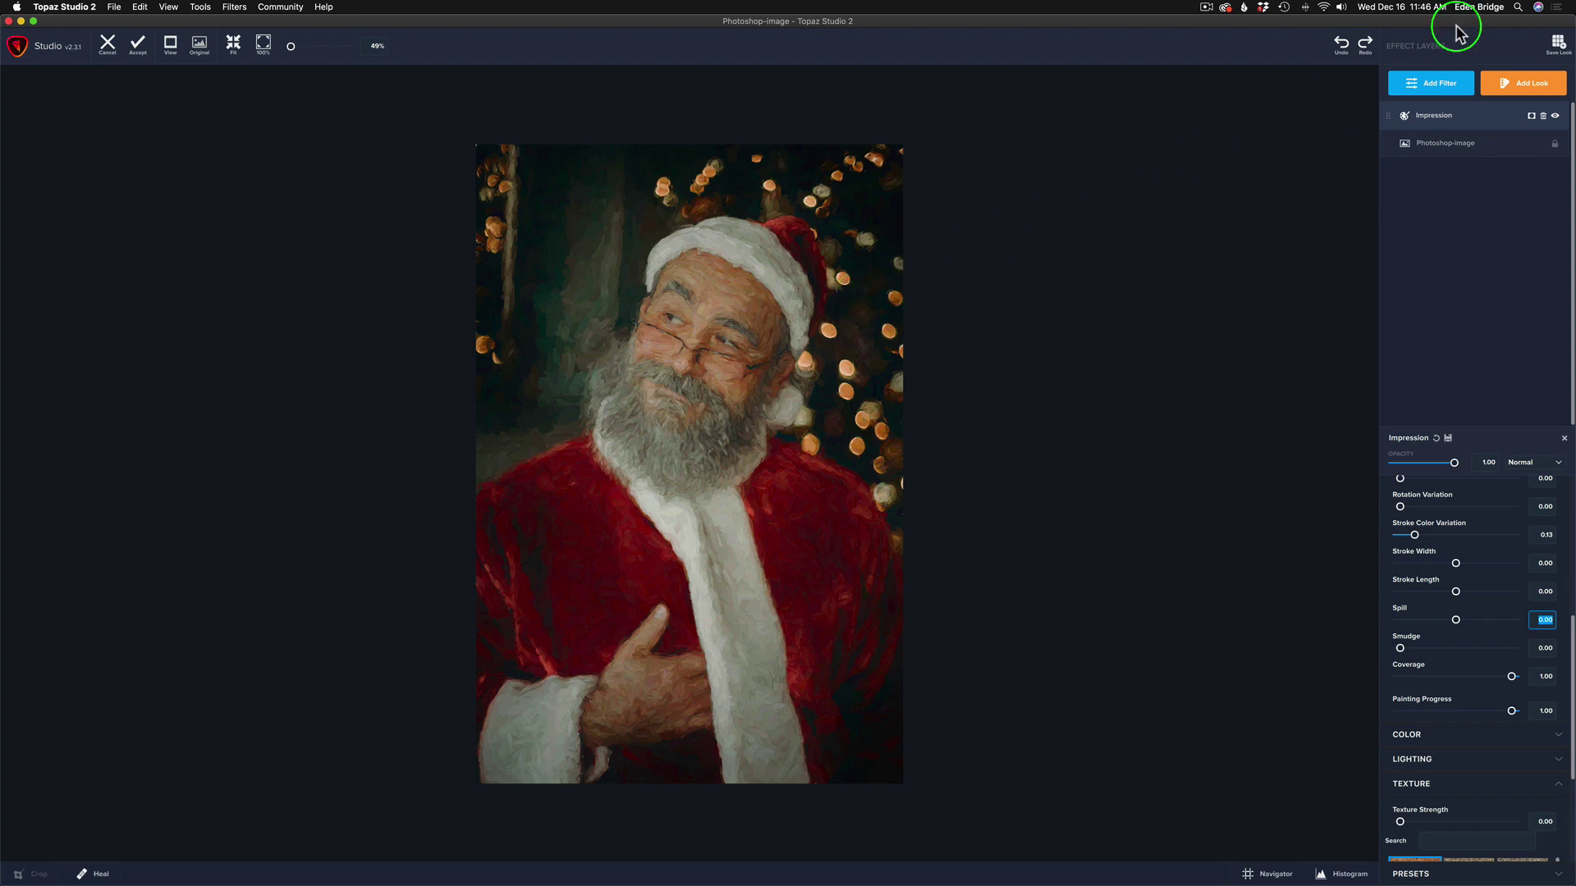
# Step: Add a Precision Detail filter above Impression and set Overall Small Detail to 0.05 after trying stronger values
pyautogui.click(1437, 85)
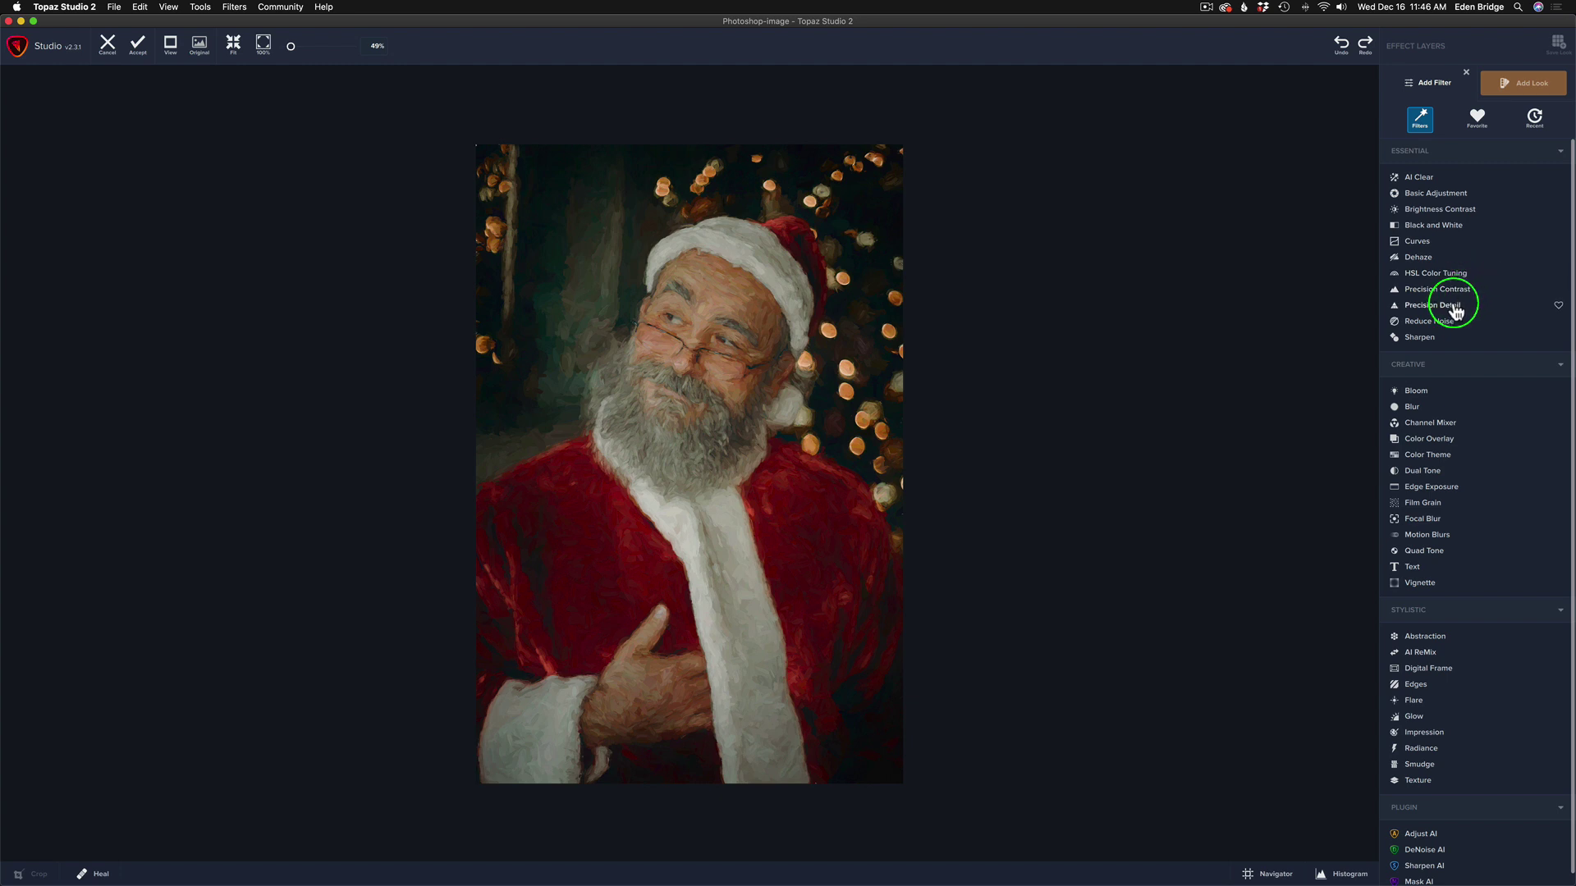
pyautogui.click(1432, 309)
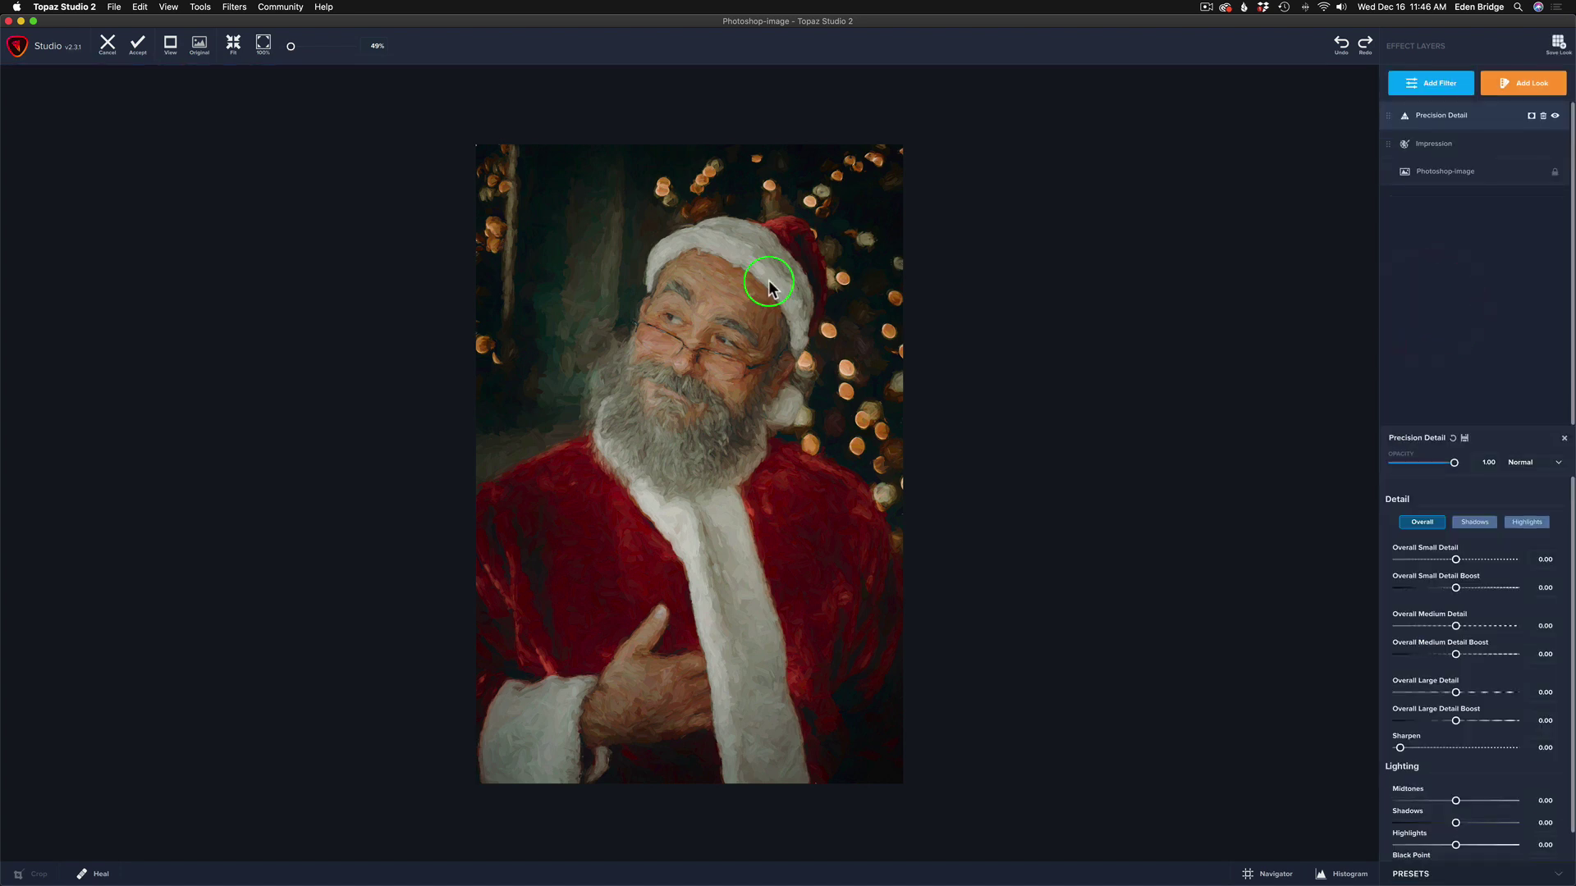
pyautogui.scroll(3, 768, 289)
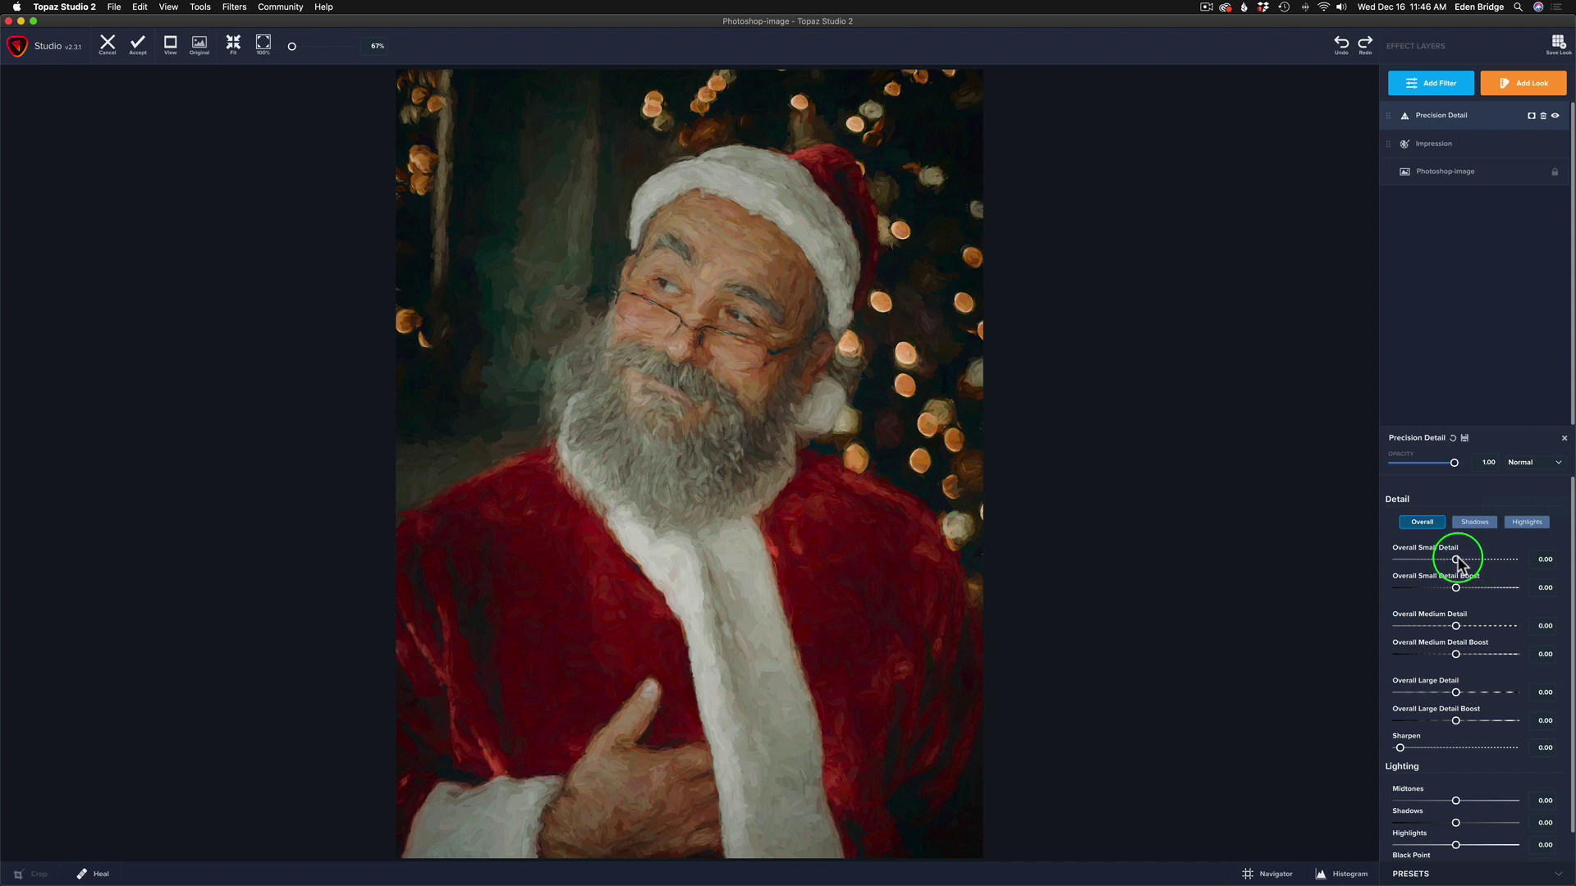
pyautogui.moveTo(1457, 560); pyautogui.dragTo(1468, 567)
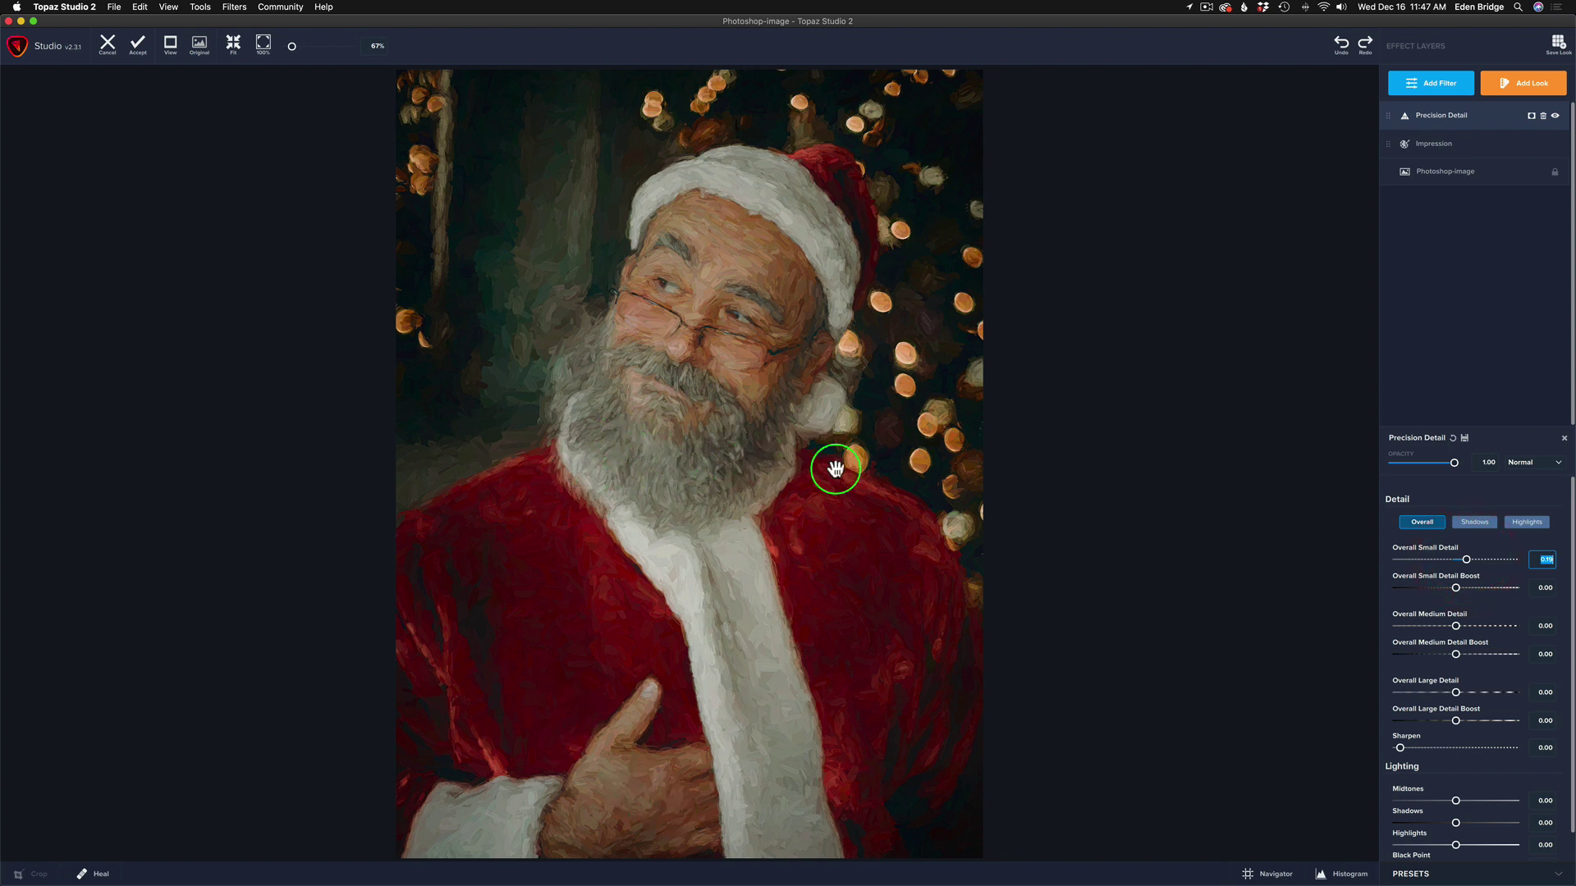
pyautogui.moveTo(1466, 559); pyautogui.dragTo(1494, 563)
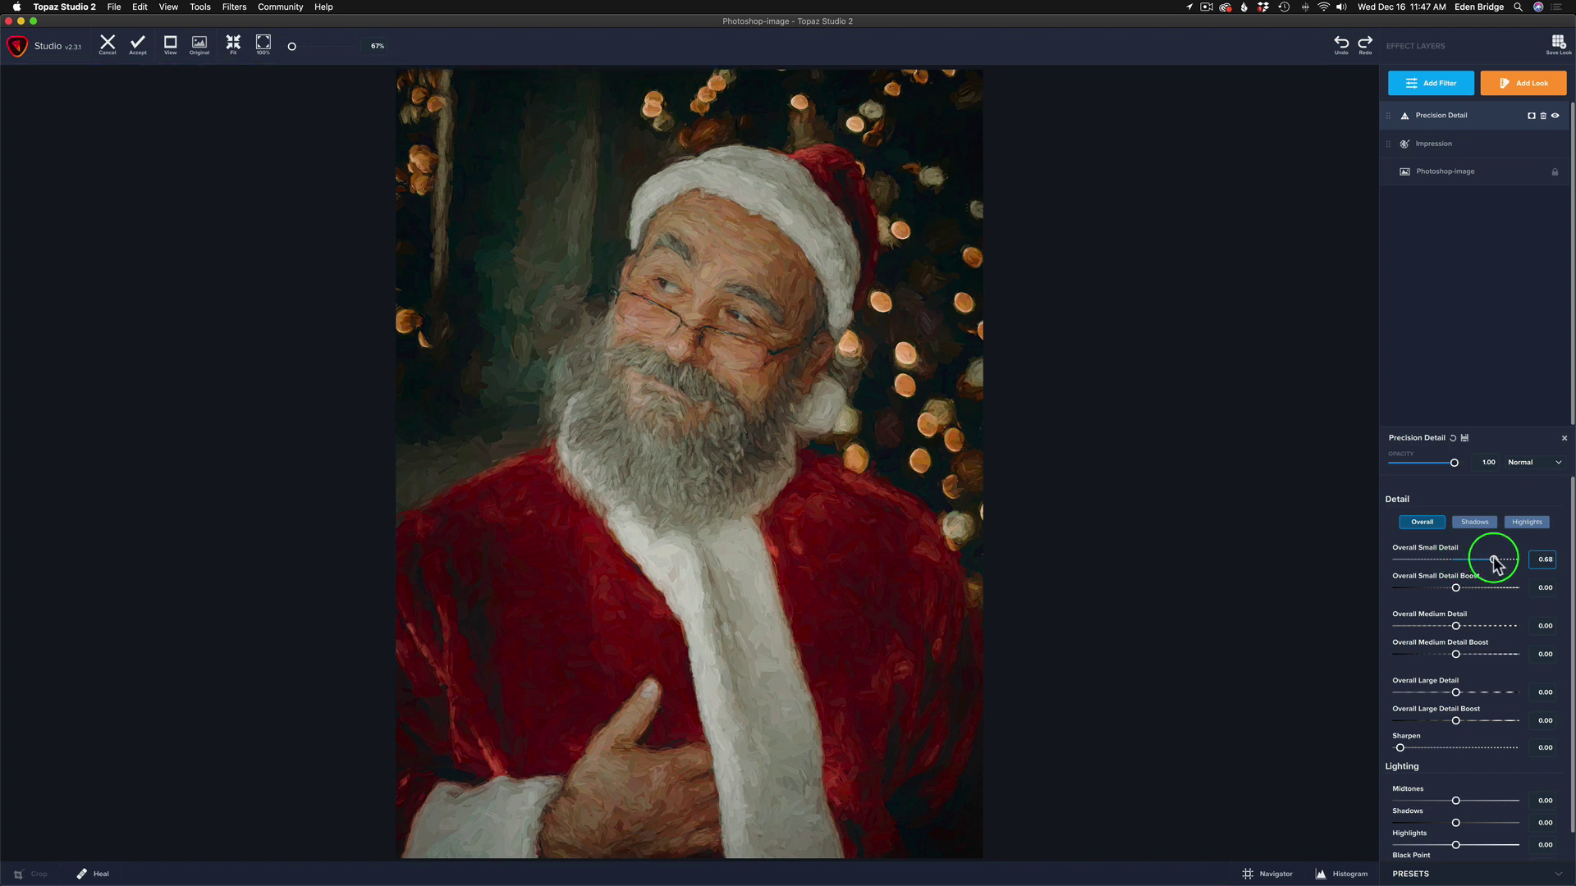
pyautogui.moveTo(1494, 563); pyautogui.dragTo(1460, 564)
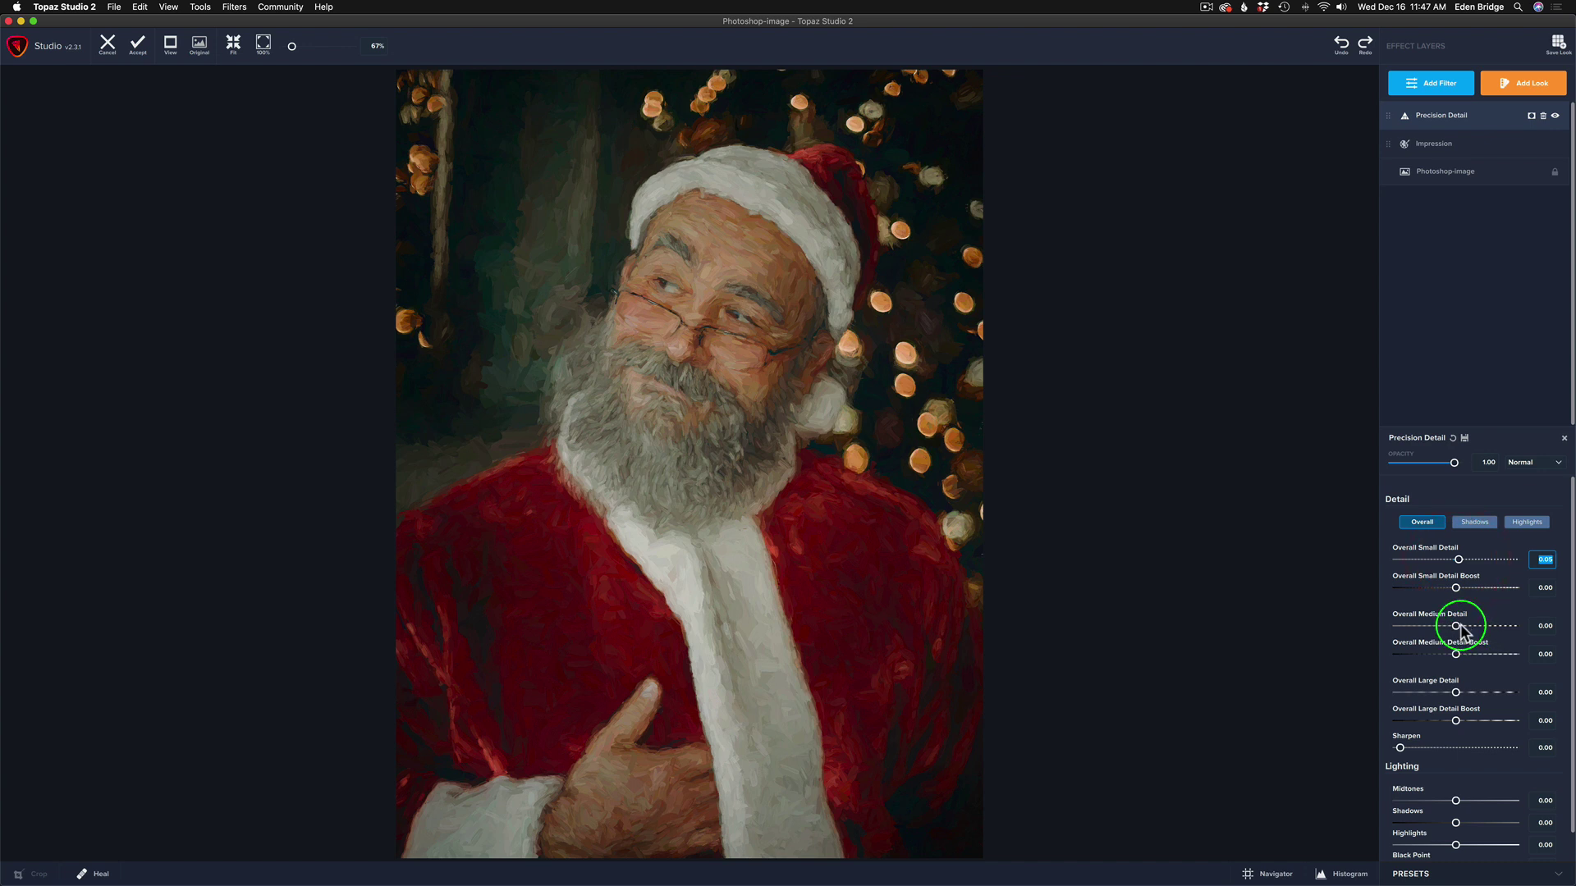
# Step: Set Overall Medium Detail to 0.09 and Overall Large Detail to 0.12, then hide the Precision Detail filter to compare the image
pyautogui.moveTo(1456, 626); pyautogui.dragTo(1477, 628)
pyautogui.moveTo(1498, 628); pyautogui.dragTo(1462, 630)
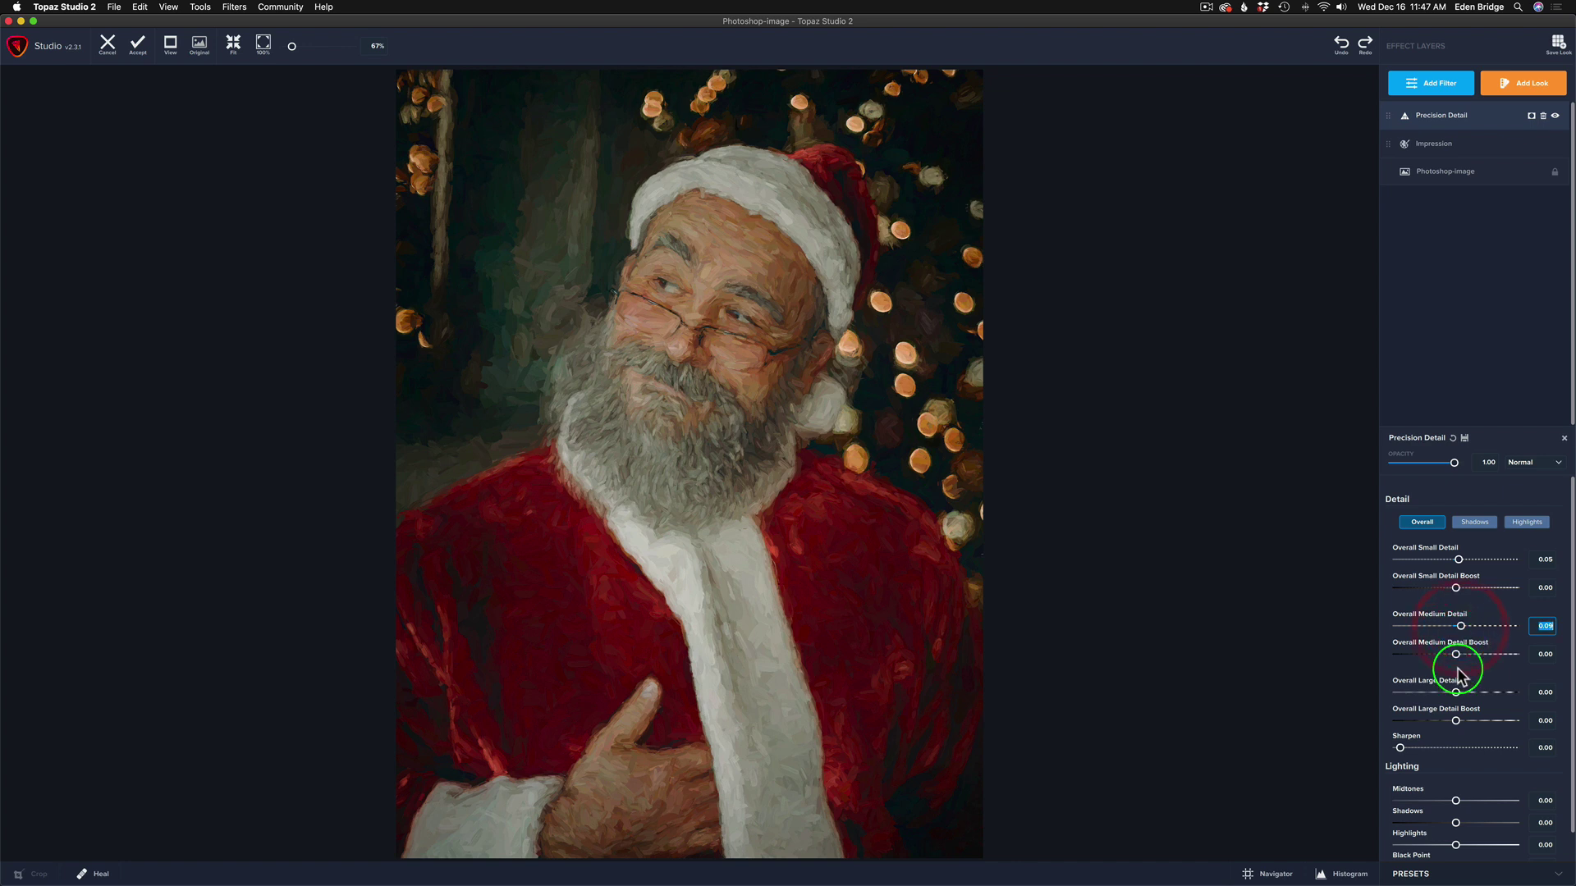
pyautogui.moveTo(1468, 696); pyautogui.dragTo(1494, 699)
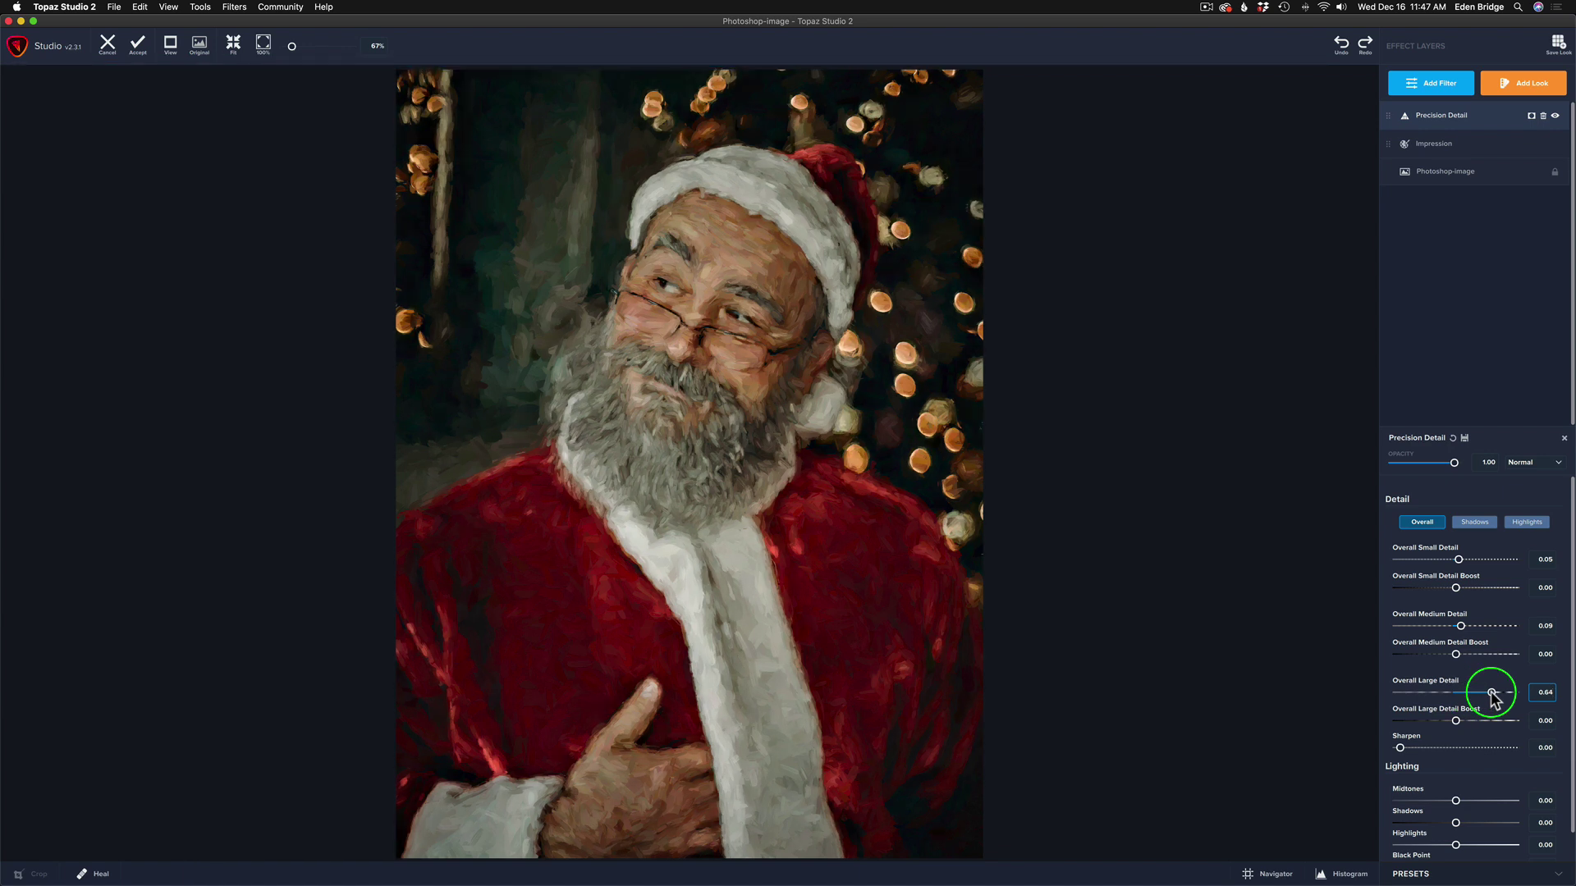
pyautogui.moveTo(1491, 693); pyautogui.dragTo(1464, 690)
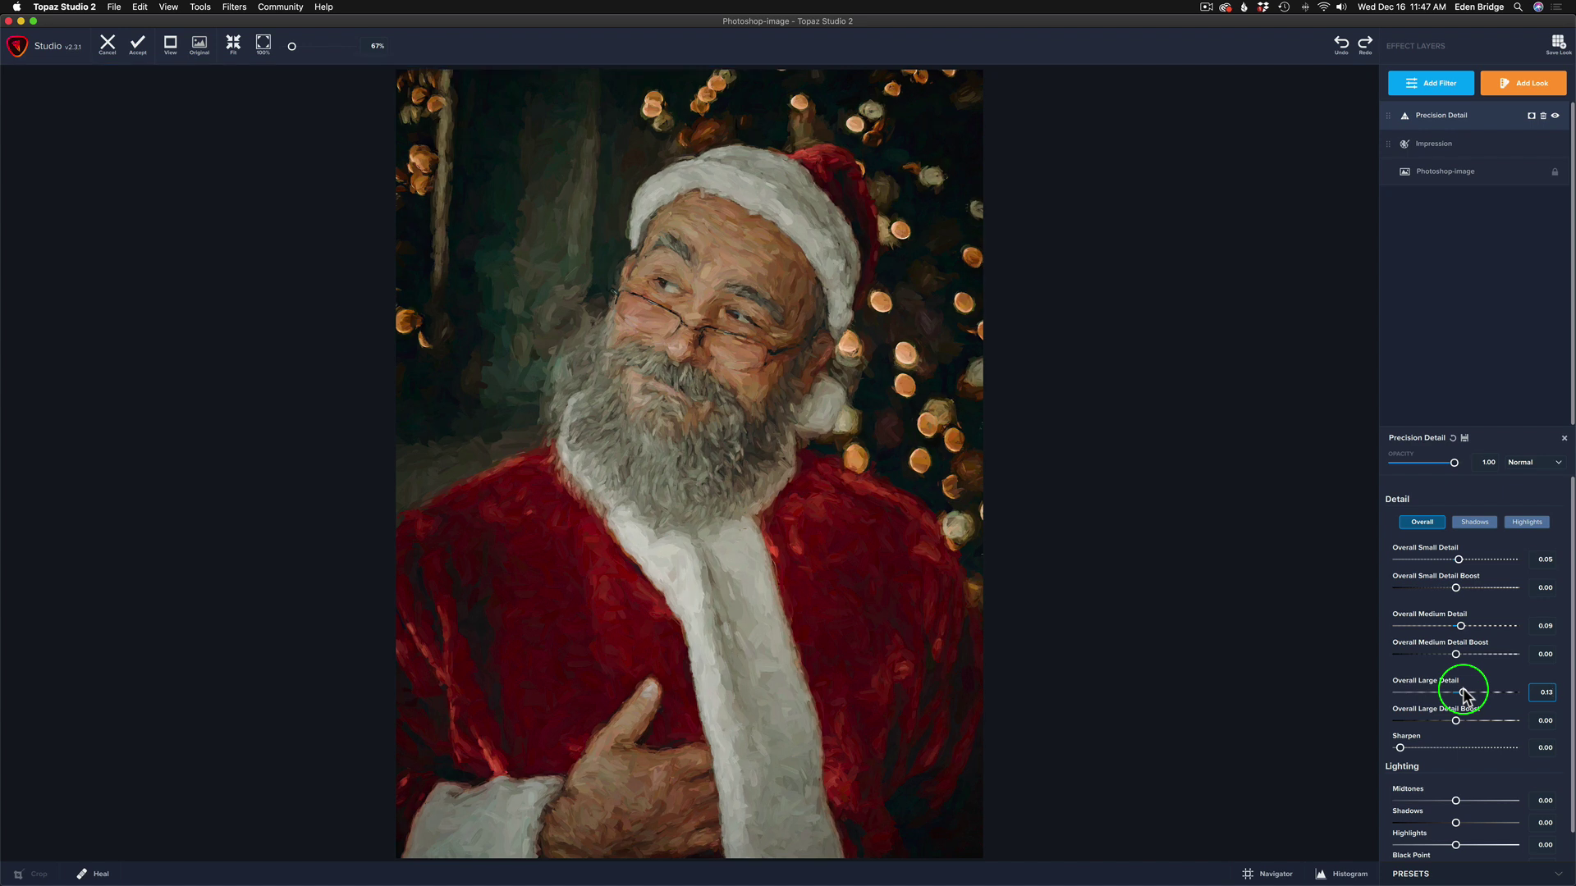
pyautogui.moveTo(1466, 696); pyautogui.dragTo(1460, 694)
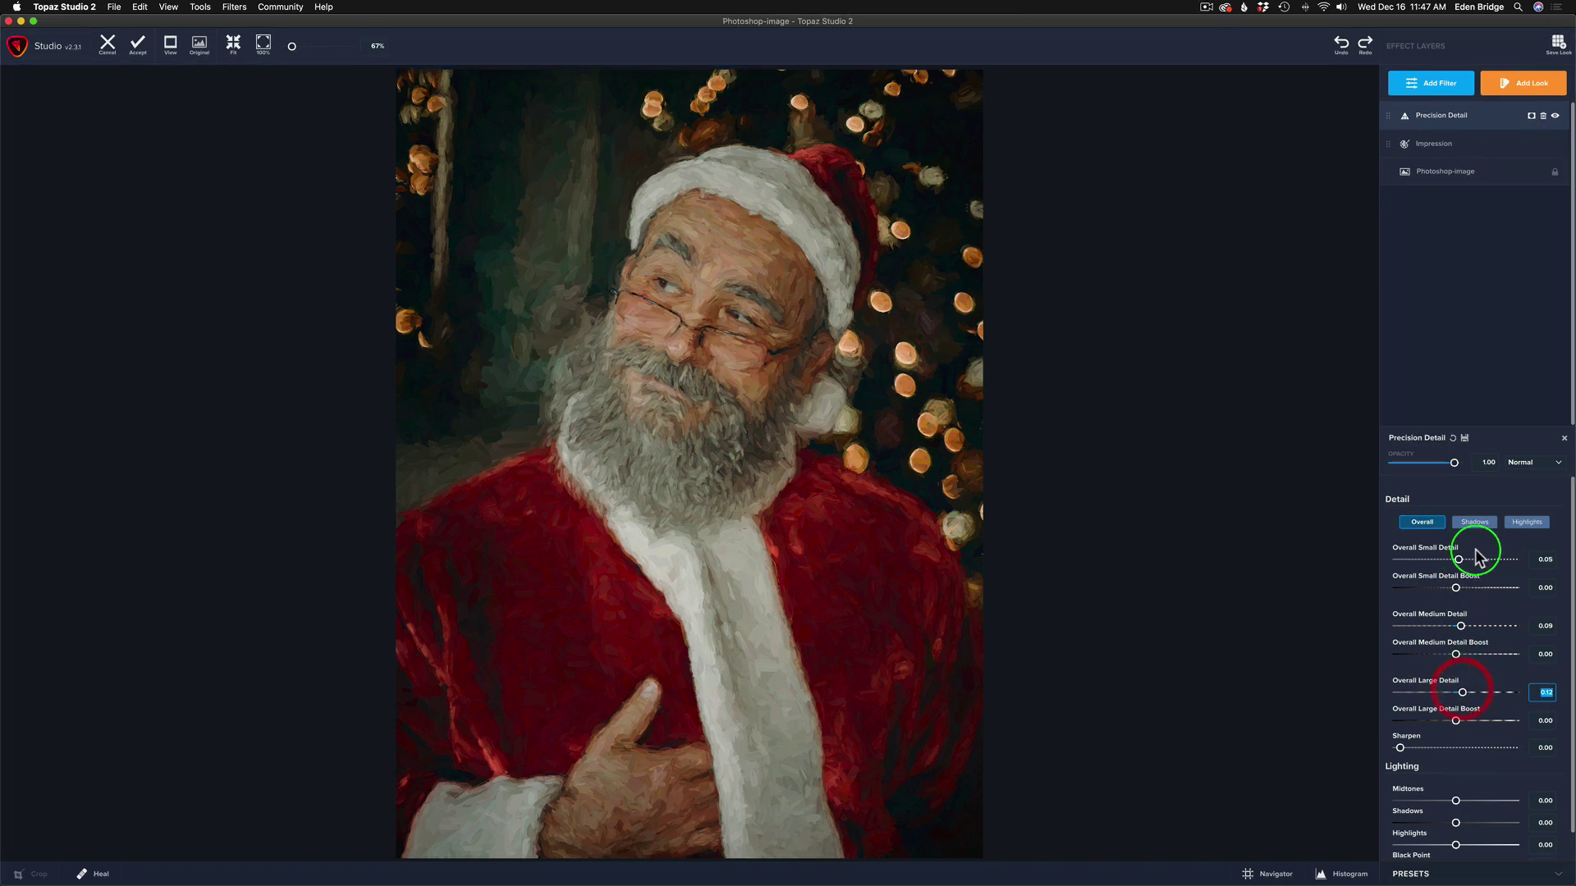
pyautogui.click(1554, 117)
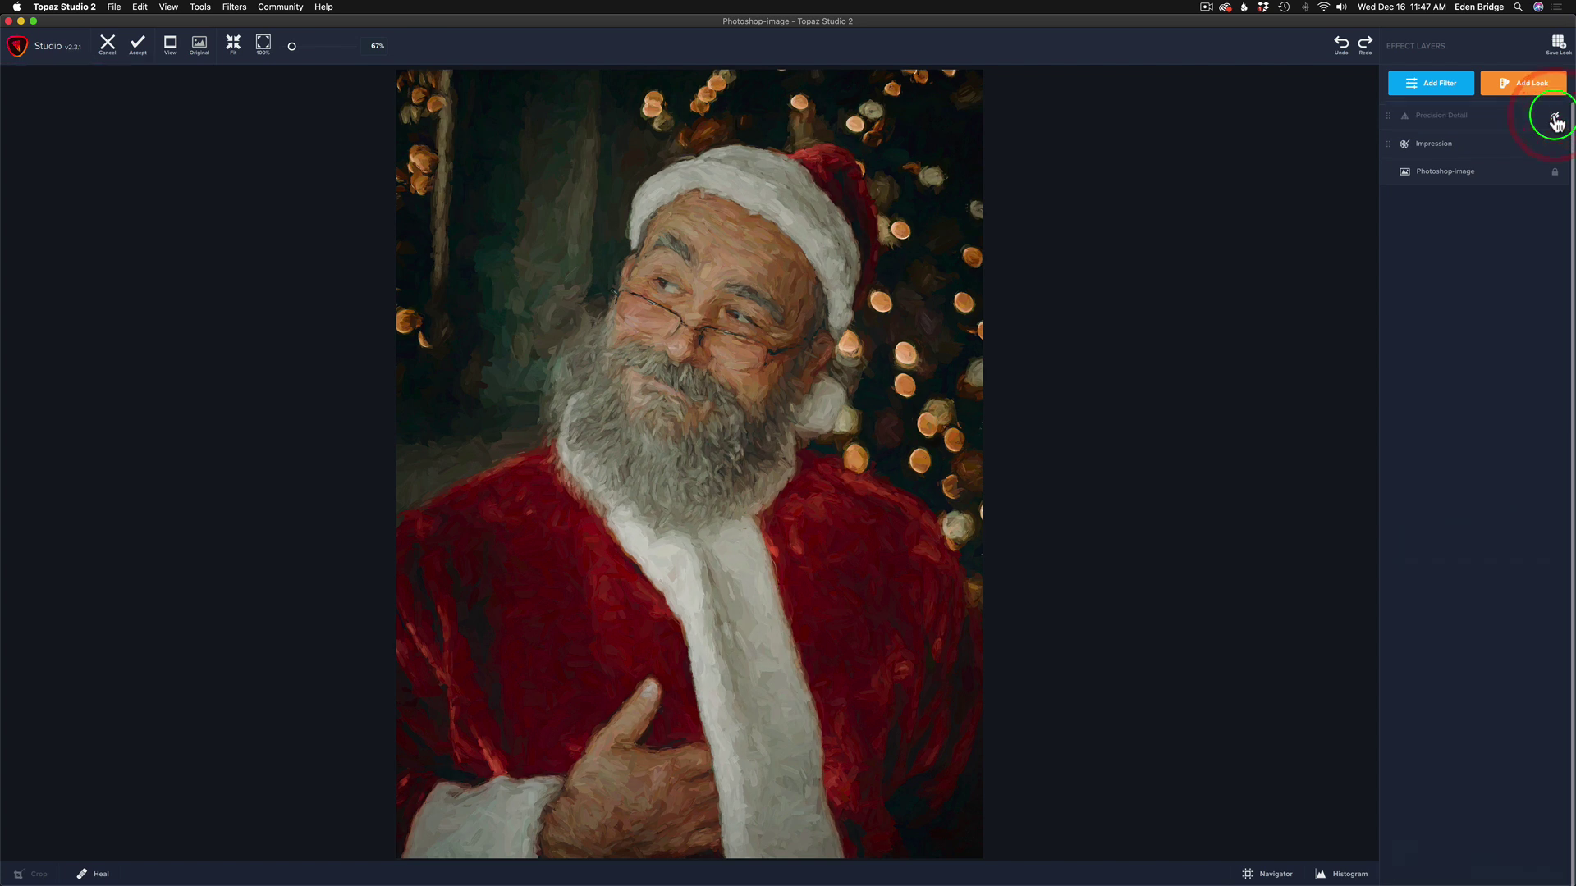
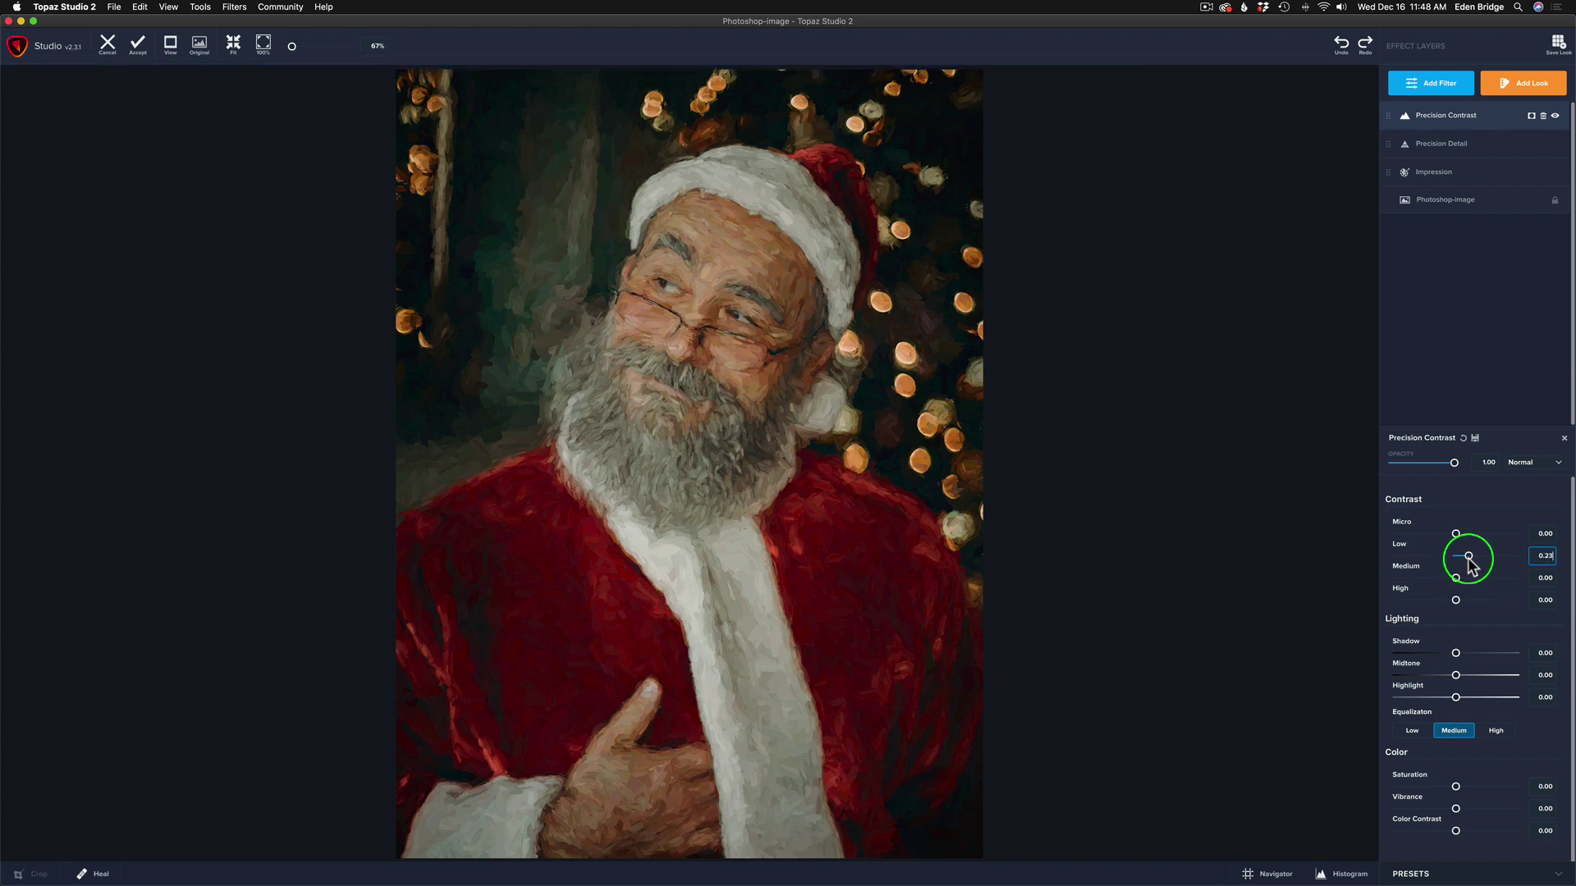
# Step: Set Precision Contrast to Low 0.10, Medium 0.48 and High 0.13, and accept the filters to return to Photoshop
pyautogui.click(1456, 579)
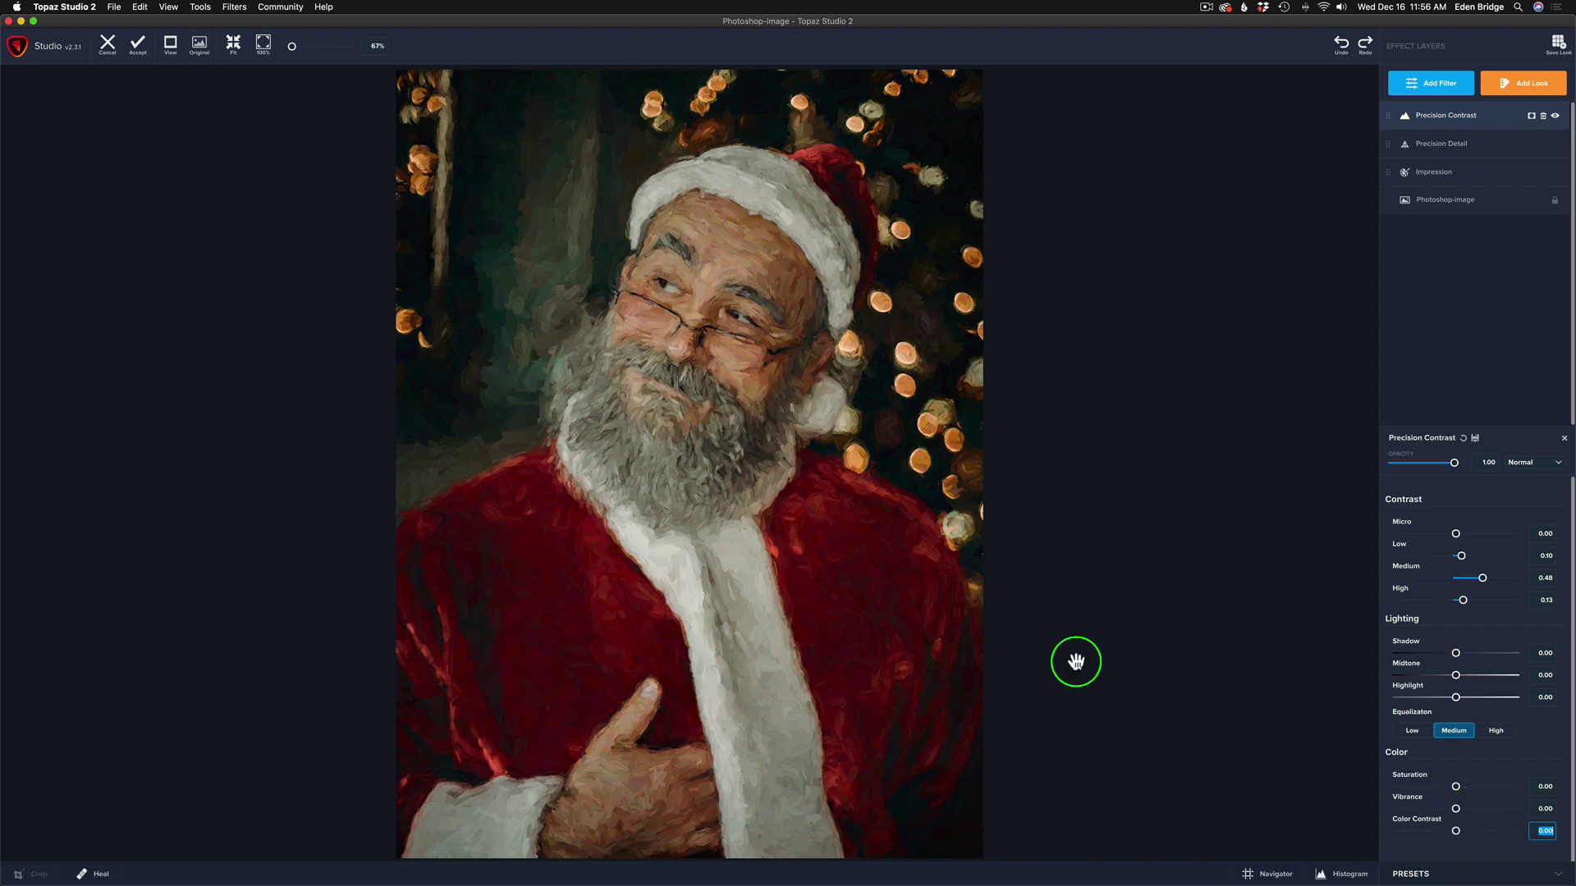
pyautogui.click(137, 53)
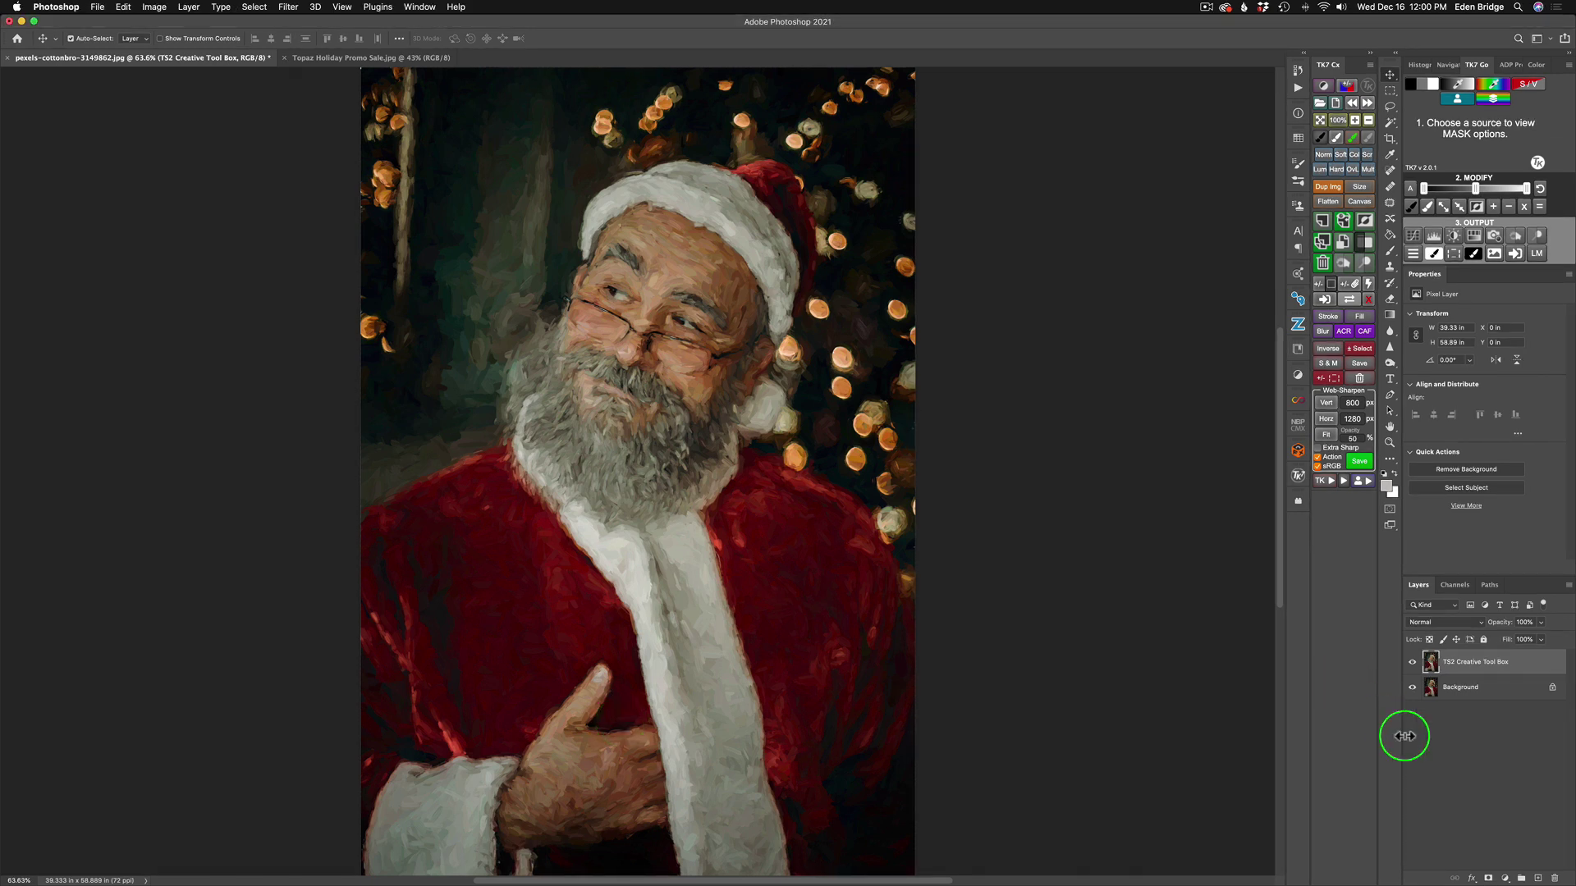
# Step: Create a new empty layer above the painted image and set the Clone Stamp tool to sample All Layers
pyautogui.click(1538, 878)
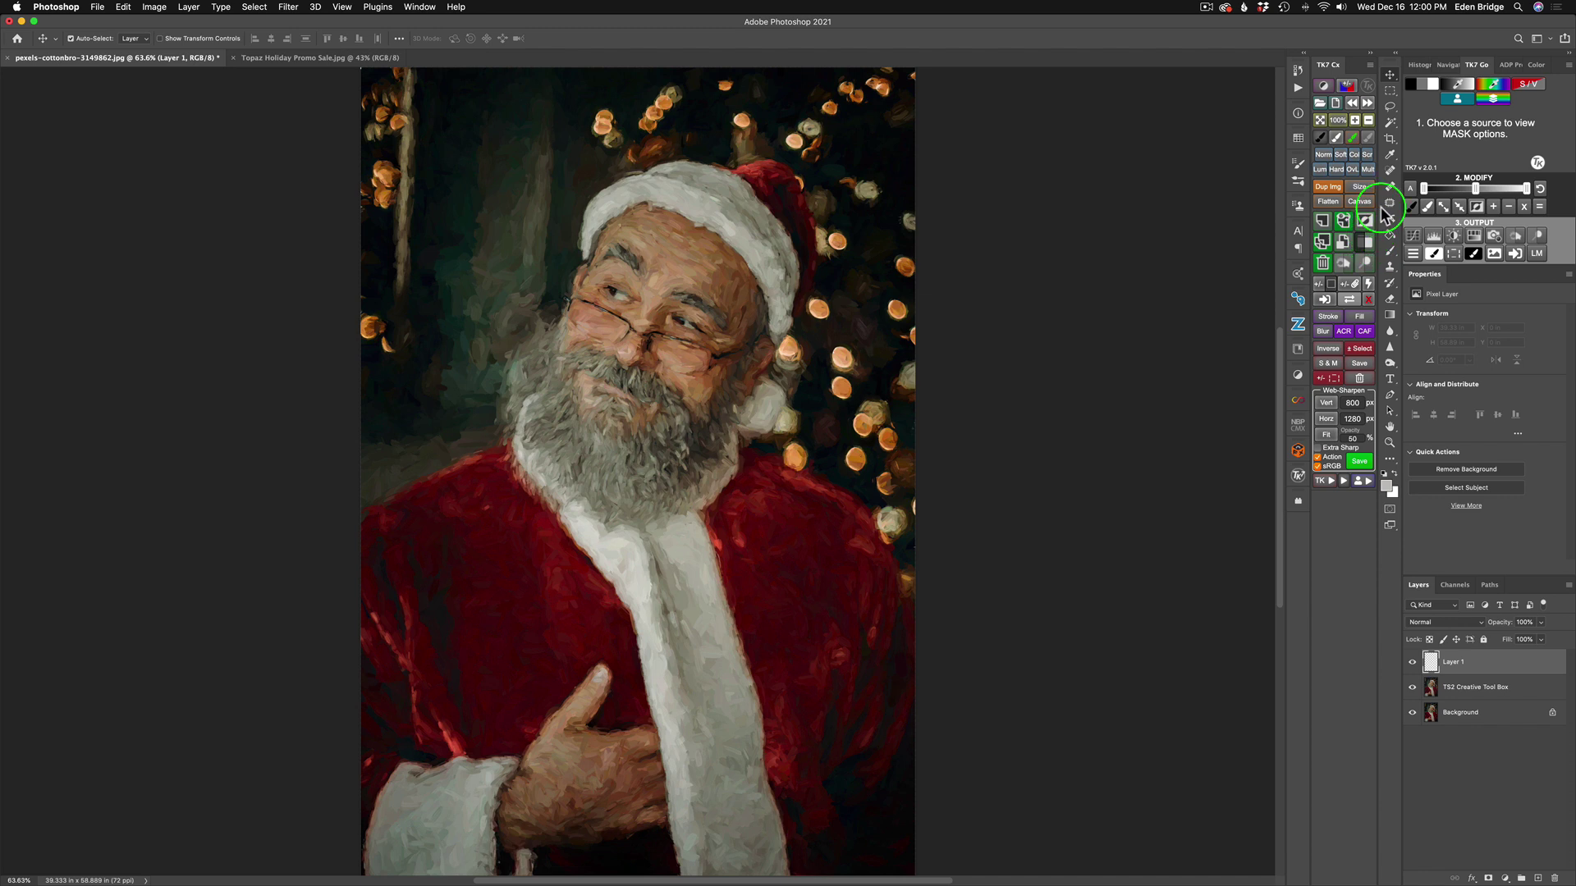
pyautogui.click(1389, 266)
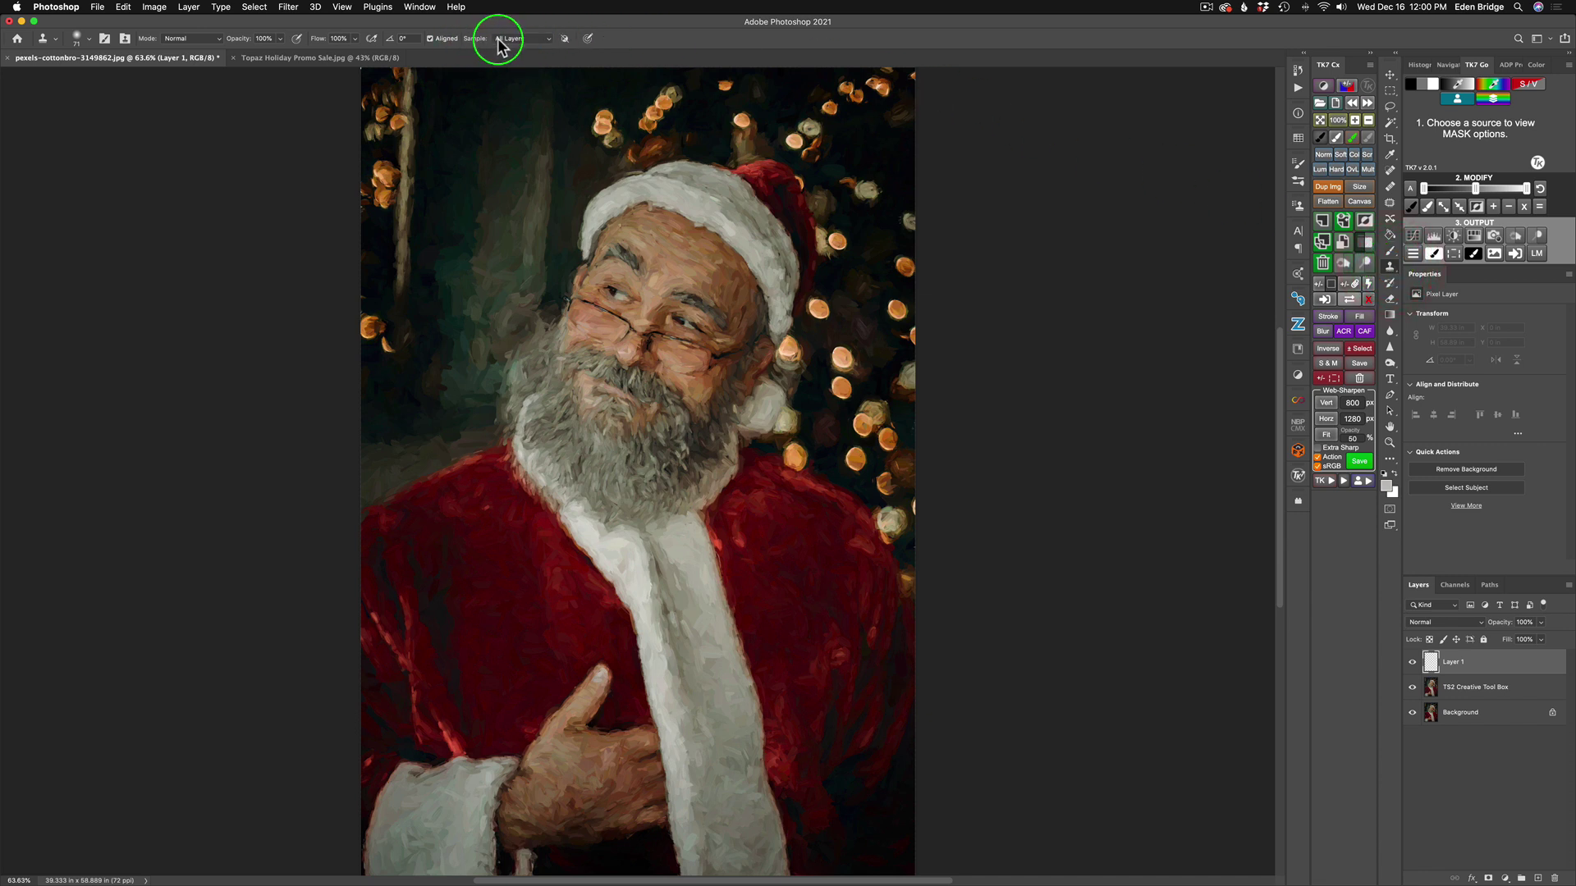
pyautogui.click(547, 41)
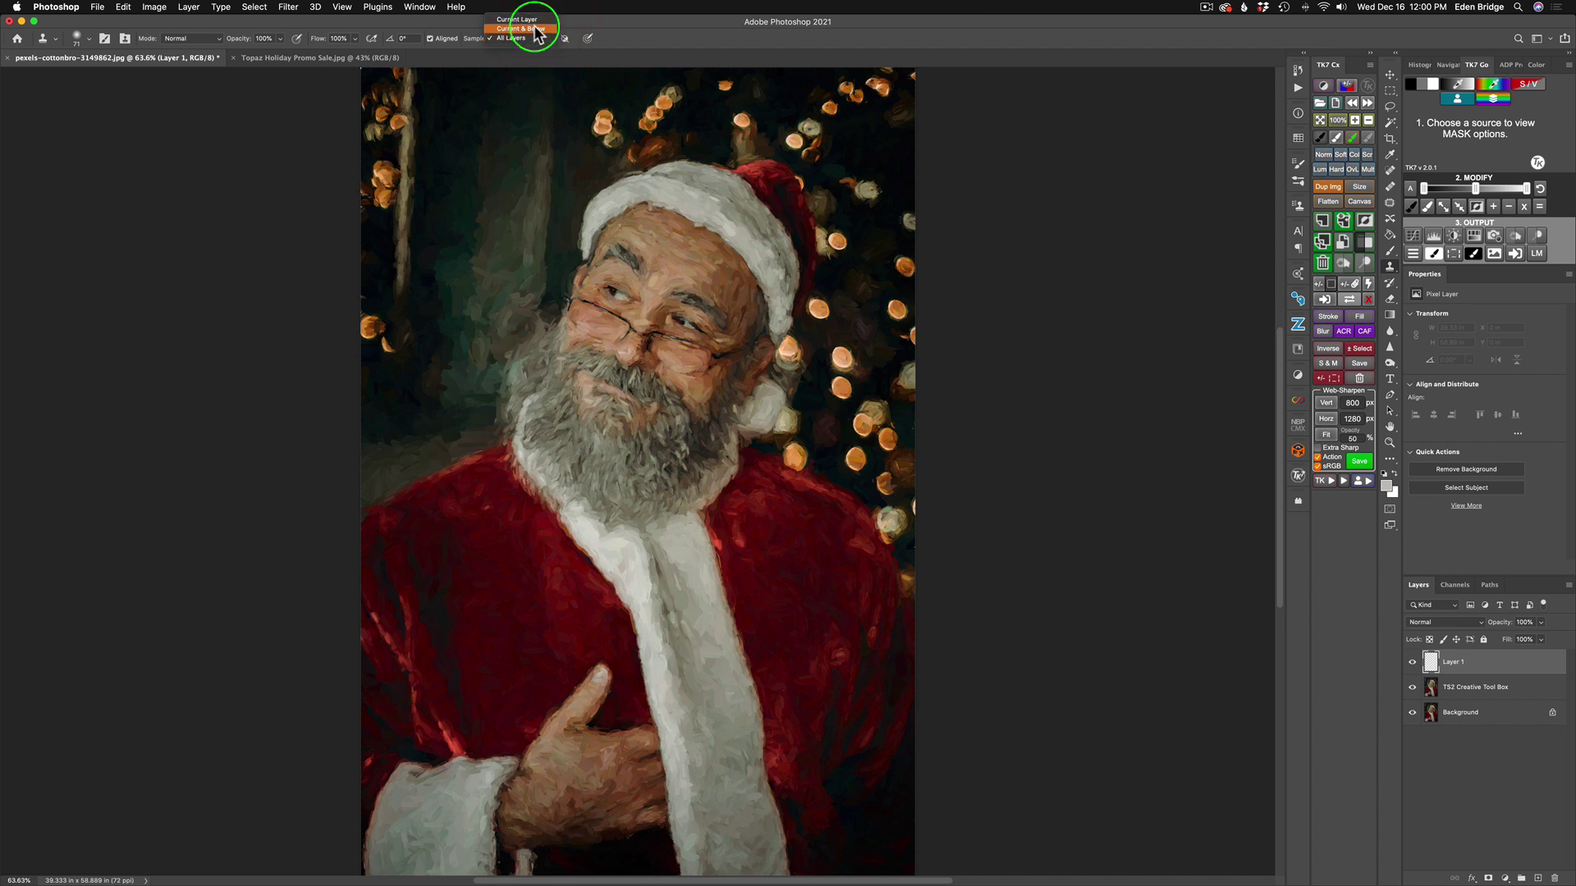
pyautogui.click(527, 37)
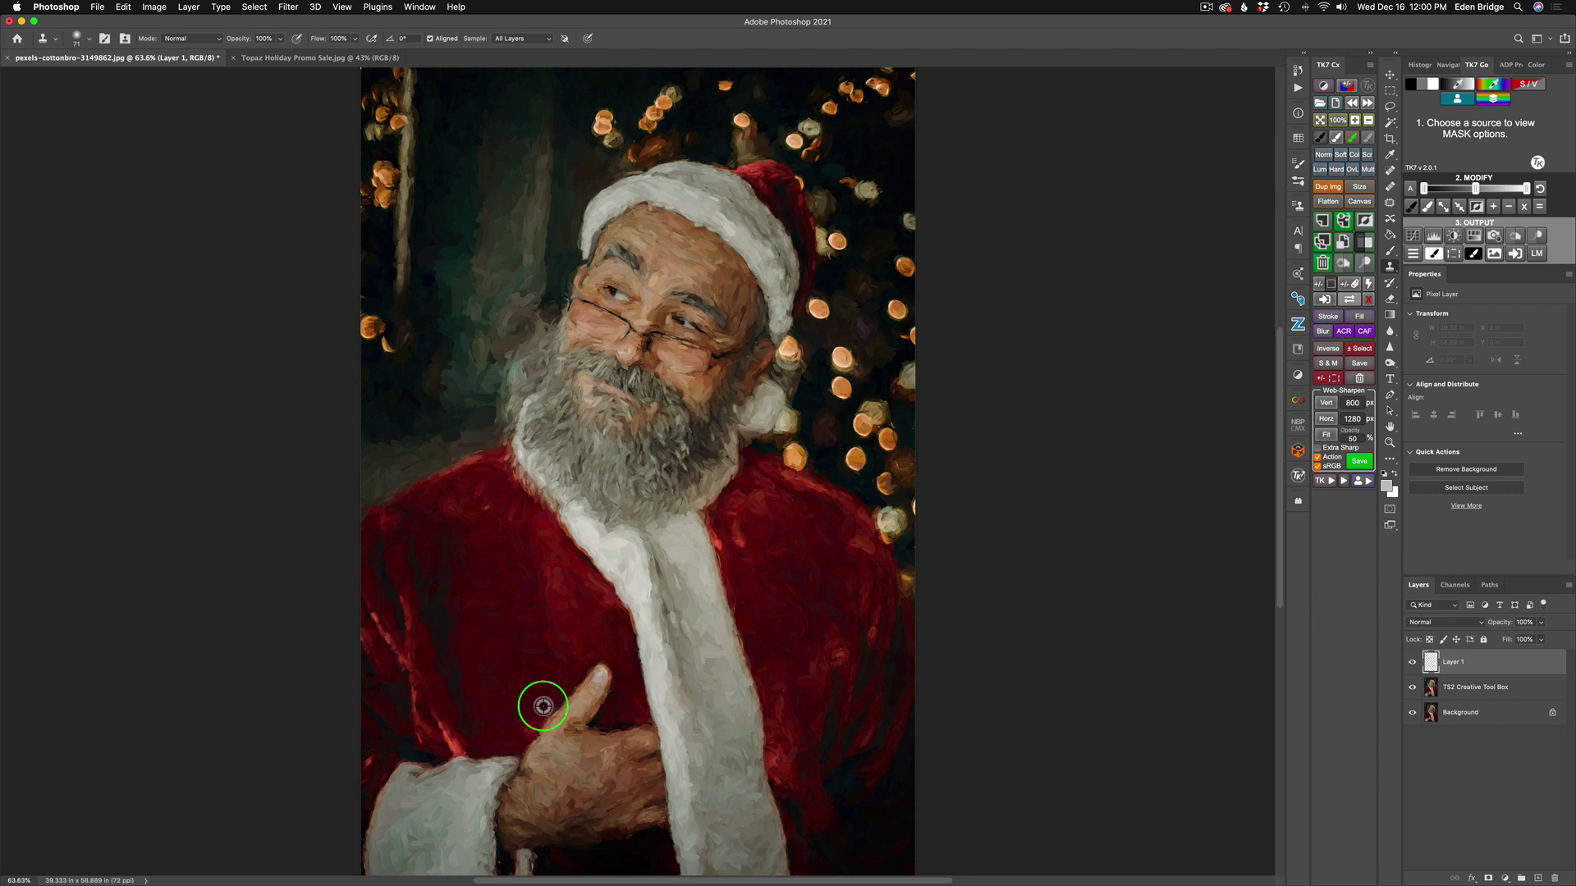
# Step: Clone clean red coat texture over the paint spill around Santa's thumb and hand
pyautogui.keyDown('alt'); pyautogui.click(543, 705); pyautogui.keyUp('alt')
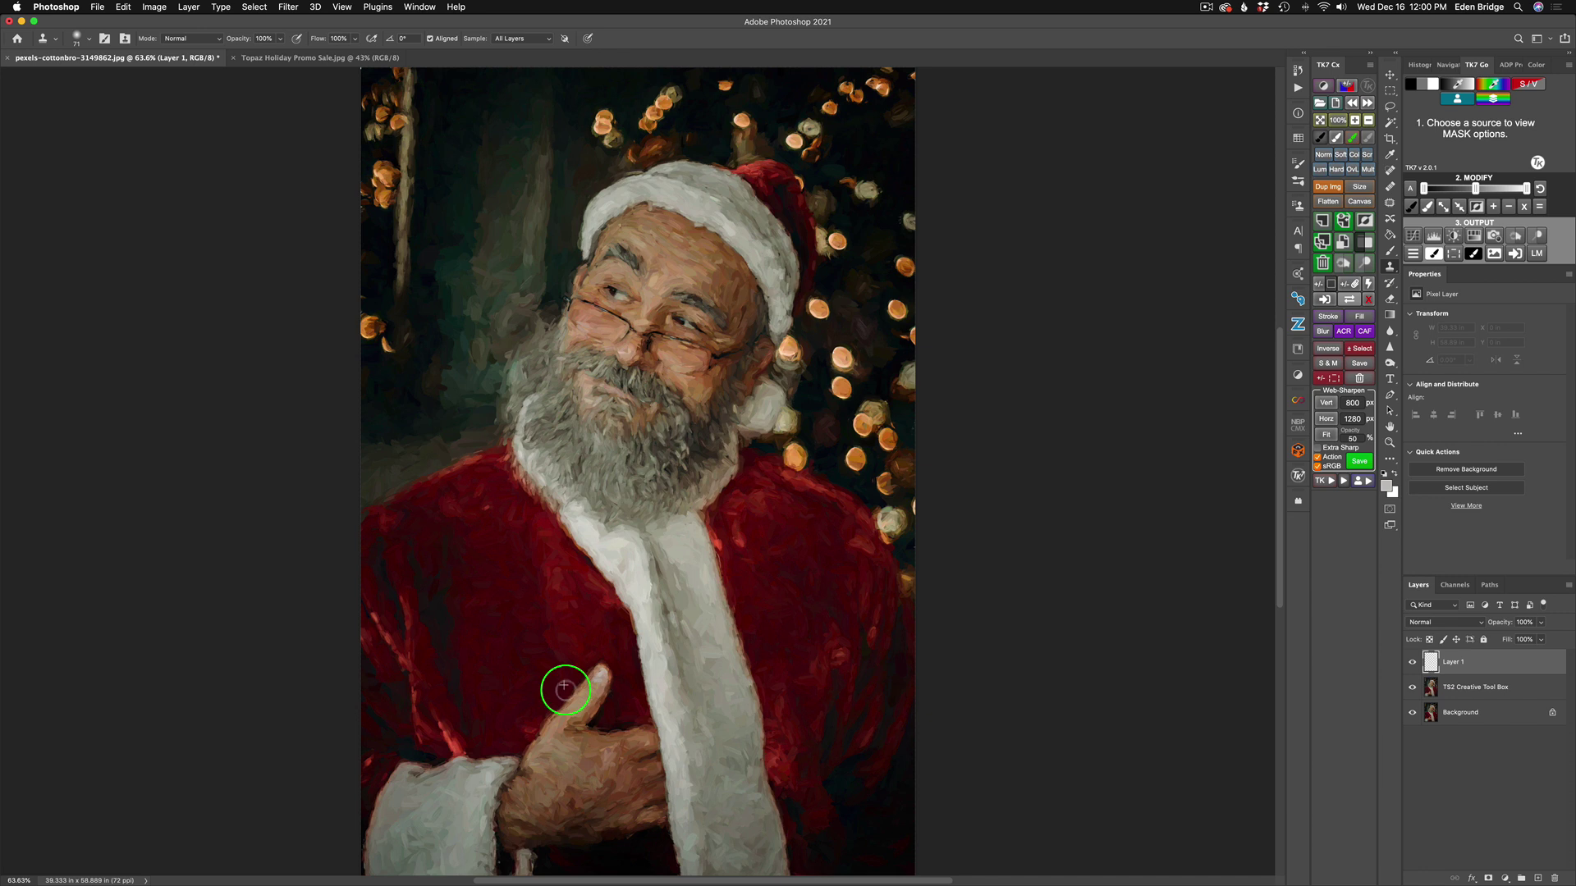
pyautogui.moveTo(564, 689); pyautogui.dragTo(594, 658)
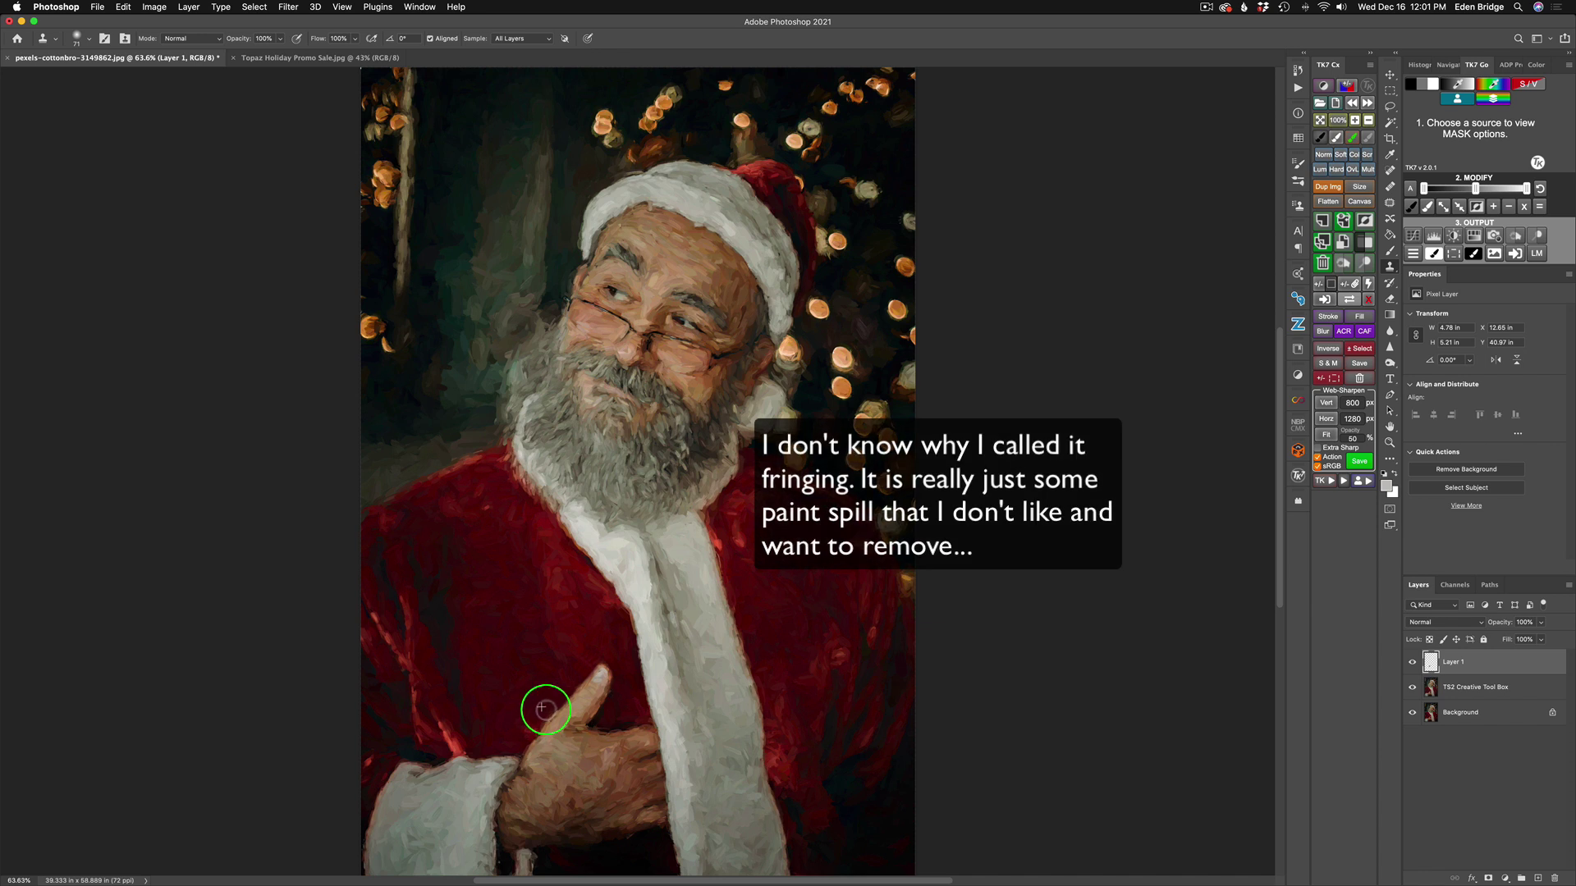
pyautogui.moveTo(544, 707)
pyautogui.mouseDown()
pyautogui.moveTo(538, 689)
pyautogui.moveTo(539, 708)
pyautogui.moveTo(615, 691)
pyautogui.moveTo(607, 714)
pyautogui.mouseUp()
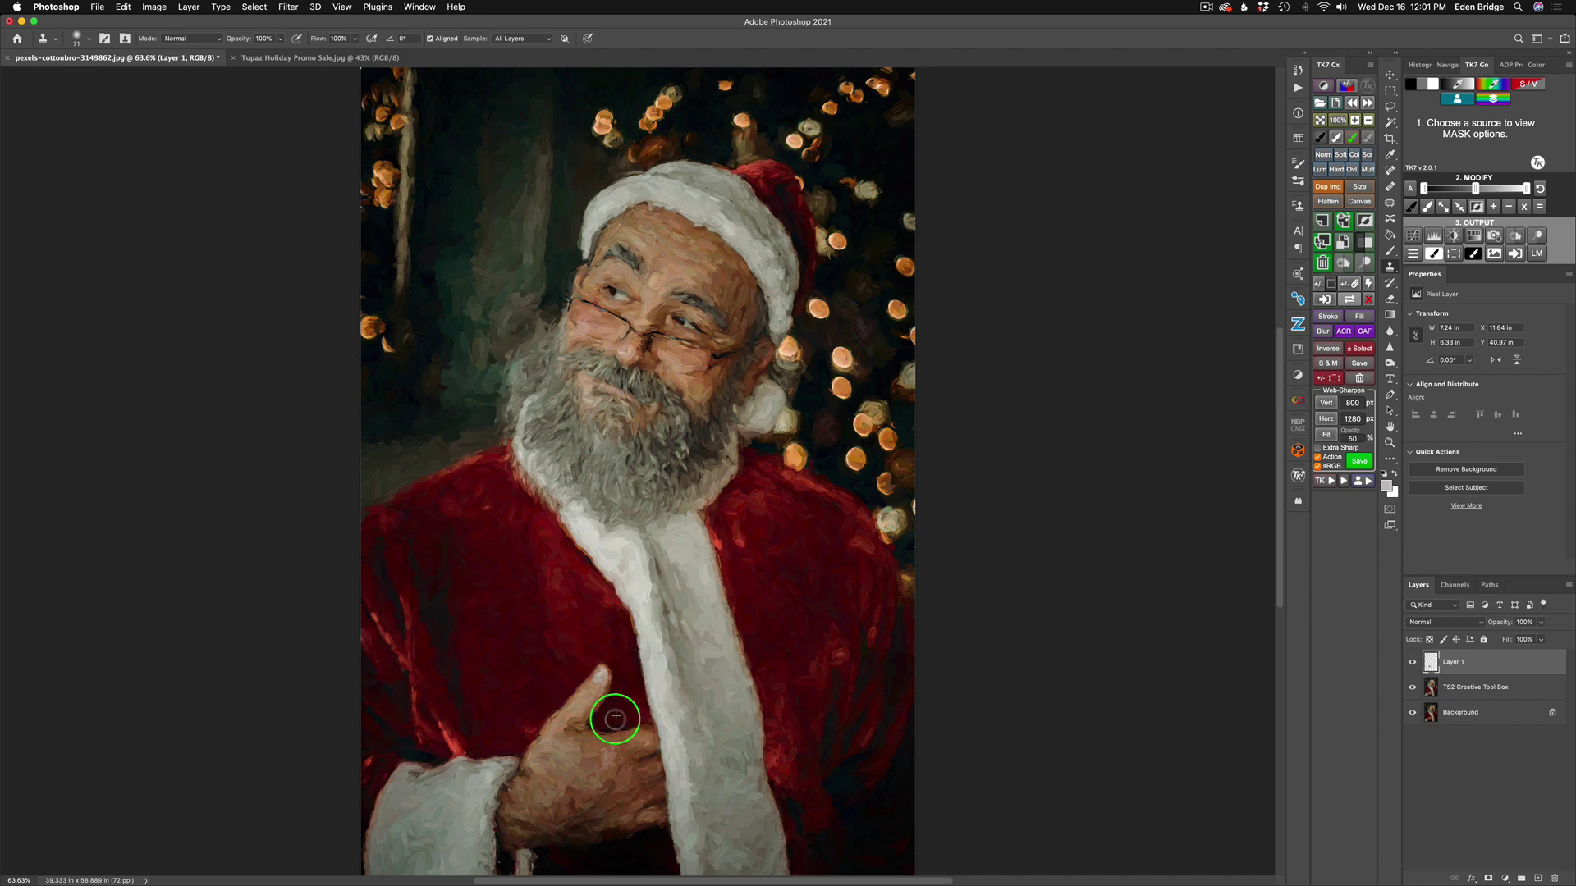
pyautogui.keyDown('alt'); pyautogui.click(629, 718); pyautogui.keyUp('alt')
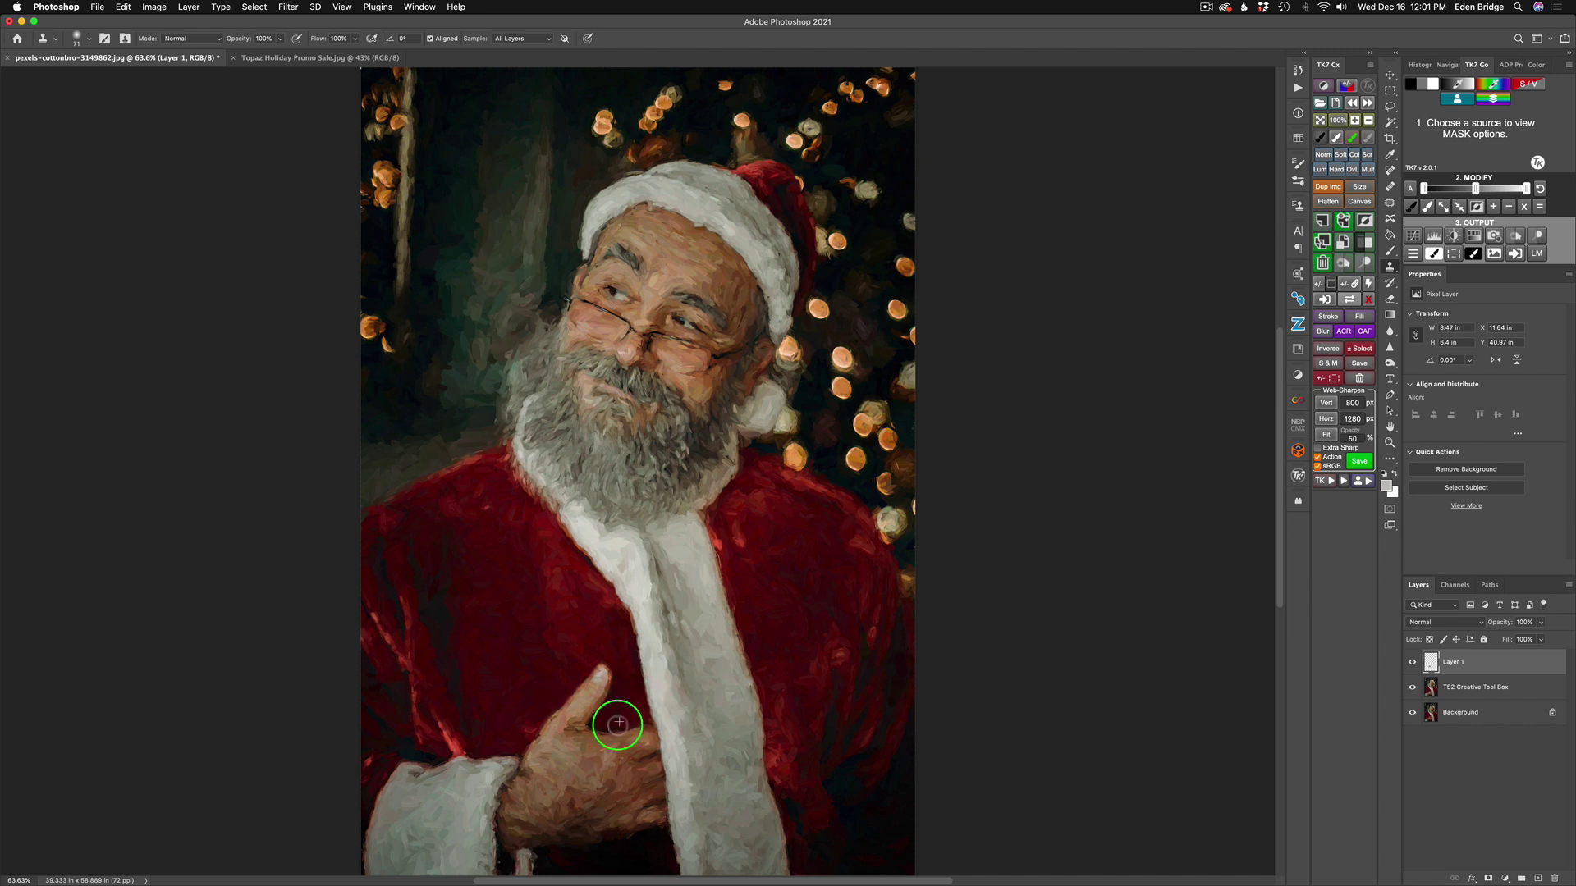
pyautogui.click(609, 719)
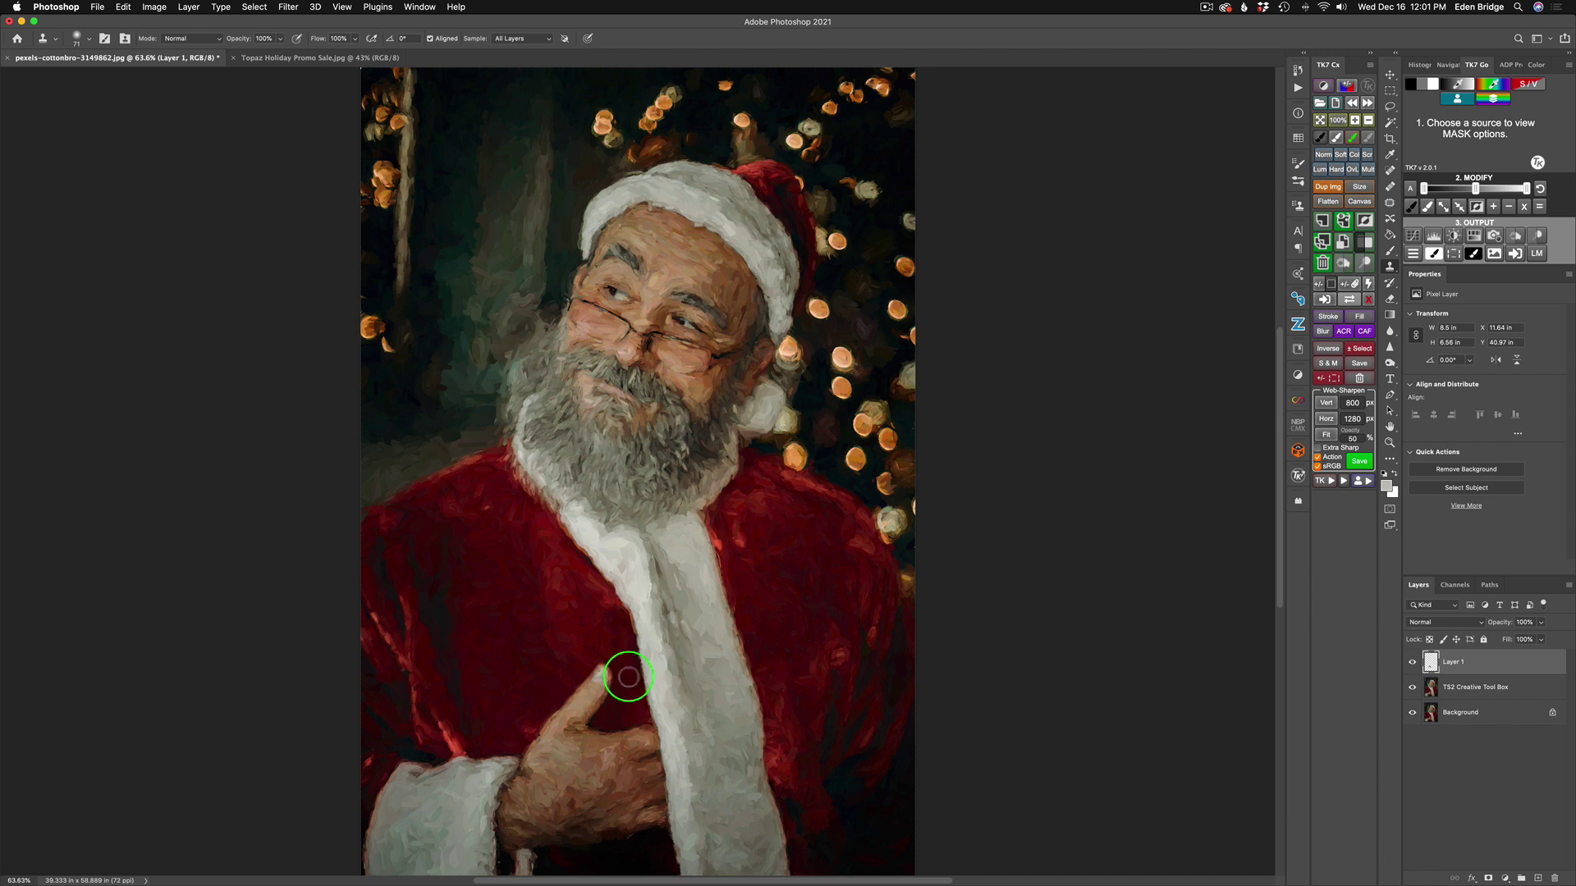
pyautogui.click(605, 637)
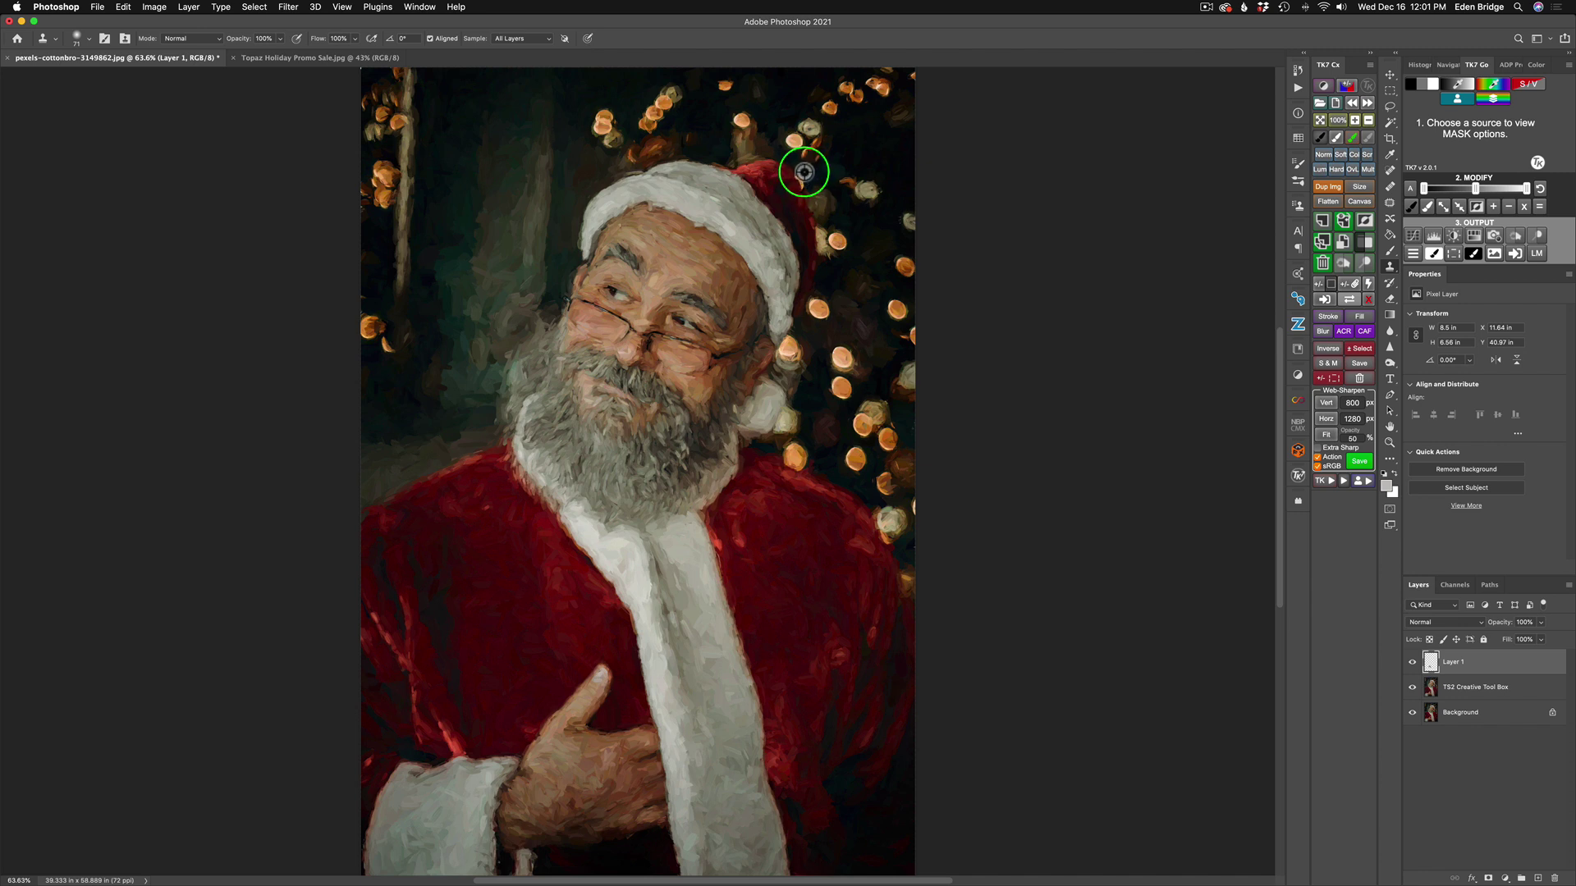
# Step: Clone dark background over the paint spill along the red hat's outer edge and compare with the retouching layer hidden and shown
pyautogui.keyDown('alt'); pyautogui.click(805, 173); pyautogui.keyUp('alt')
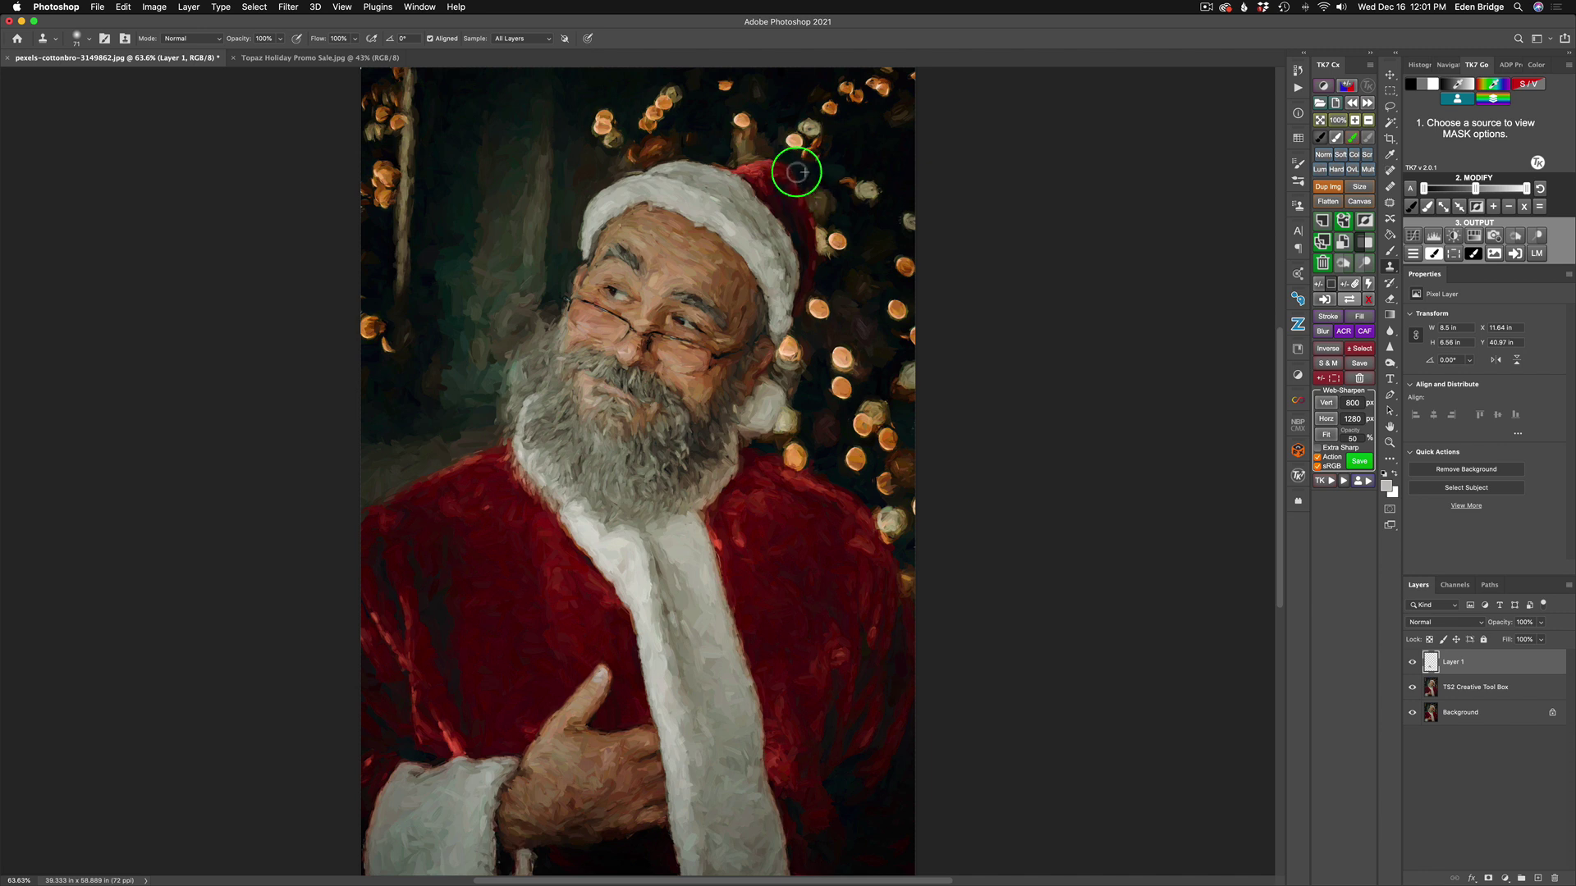
pyautogui.moveTo(800, 168)
pyautogui.mouseDown()
pyautogui.moveTo(854, 169)
pyautogui.moveTo(814, 204)
pyautogui.moveTo(879, 306)
pyautogui.moveTo(865, 309)
pyautogui.mouseUp()
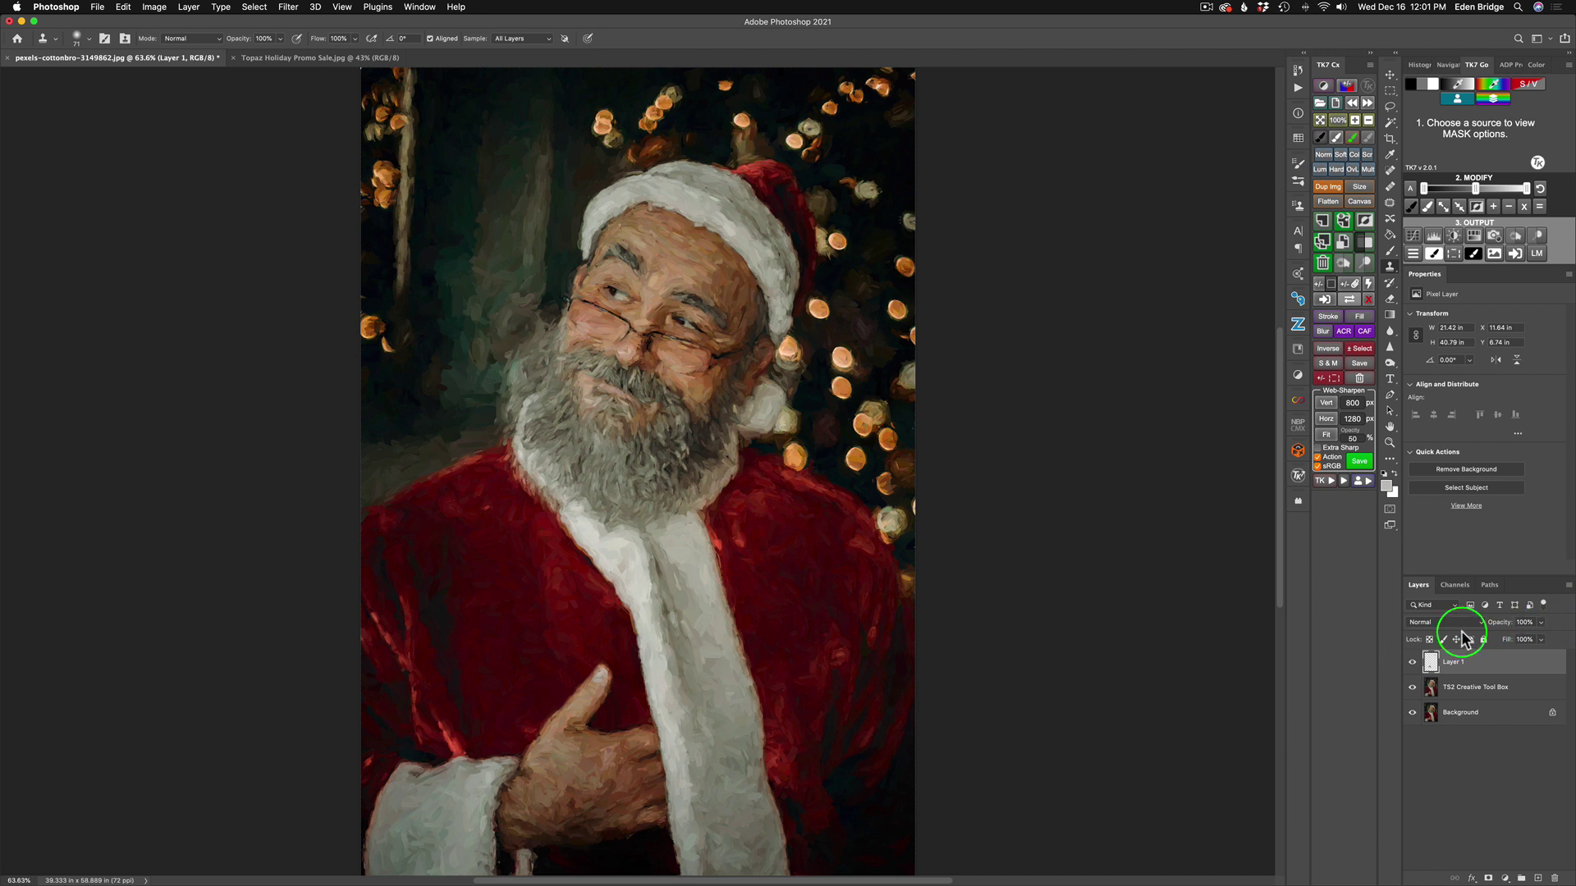
pyautogui.click(1413, 665)
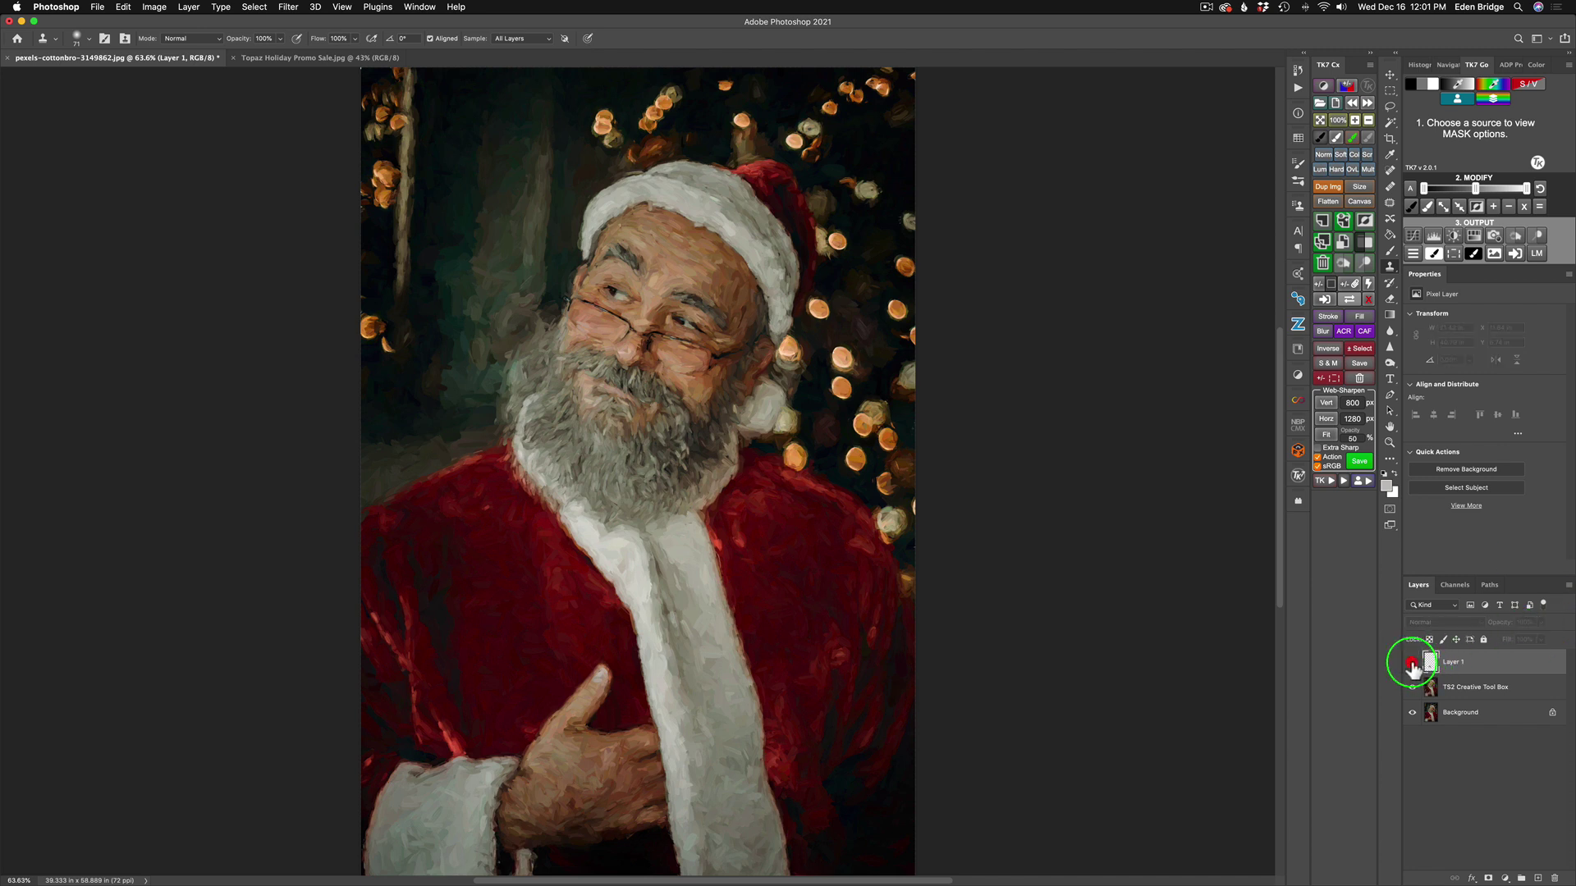
pyautogui.click(1413, 665)
pyautogui.click(1413, 665)
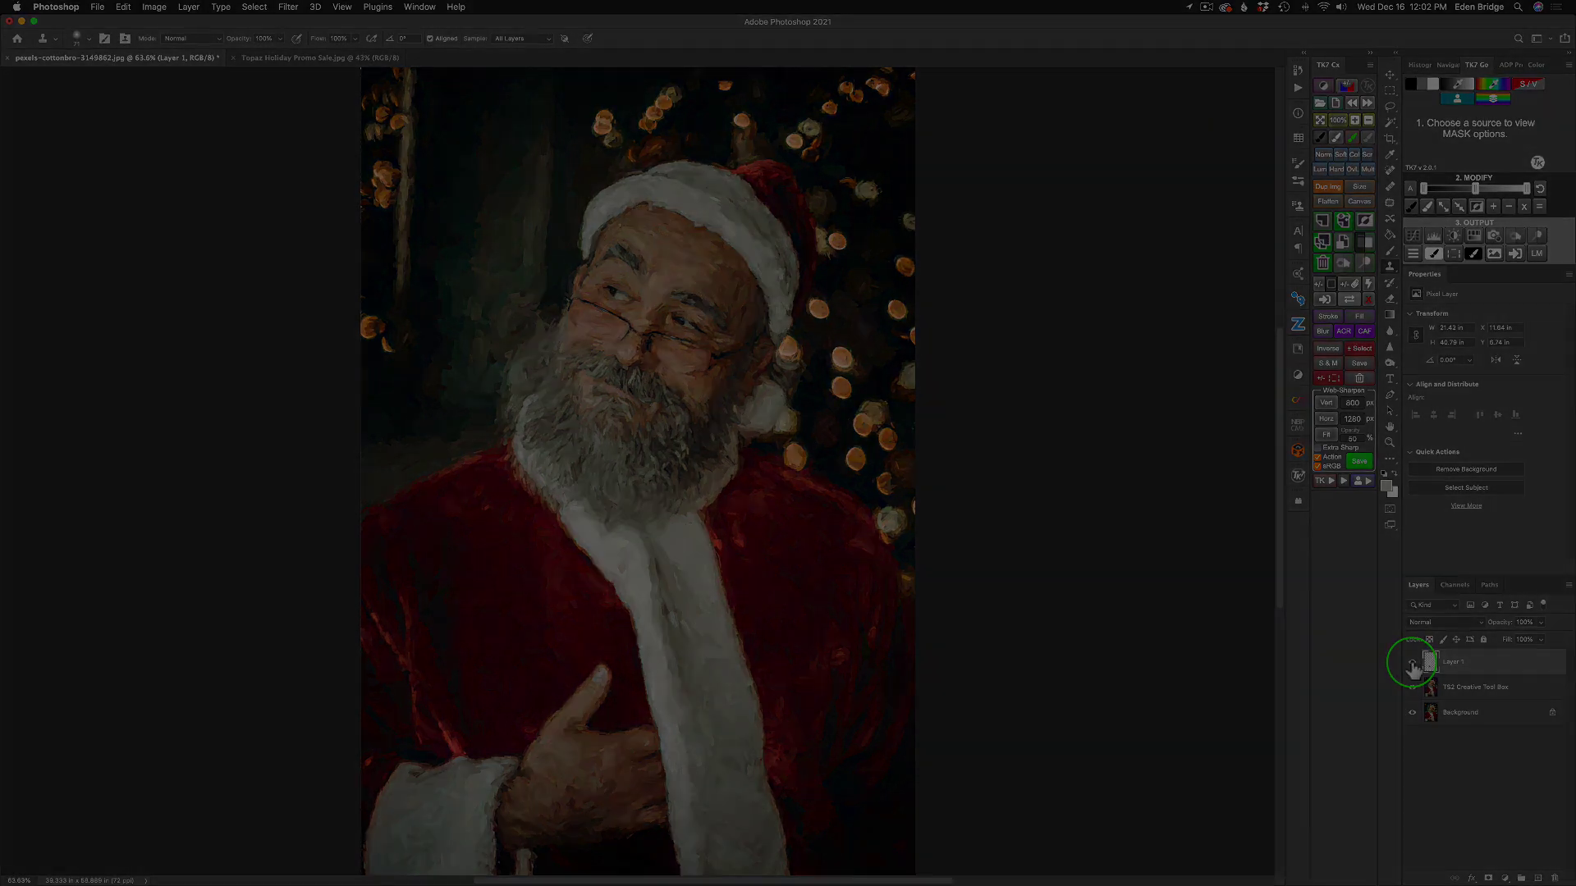